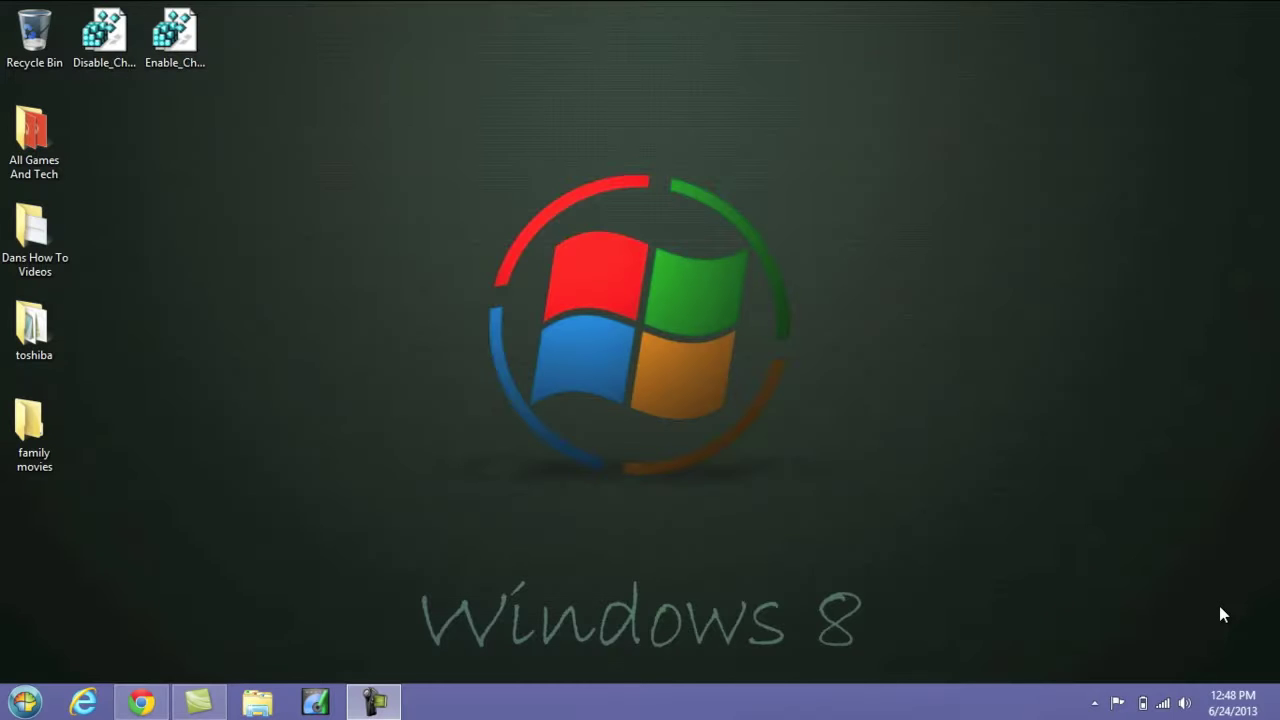
Switch to Chrome and download the Classic Shell v3.6.7 installer from classicshell.net
mouse_move(1278, 716)
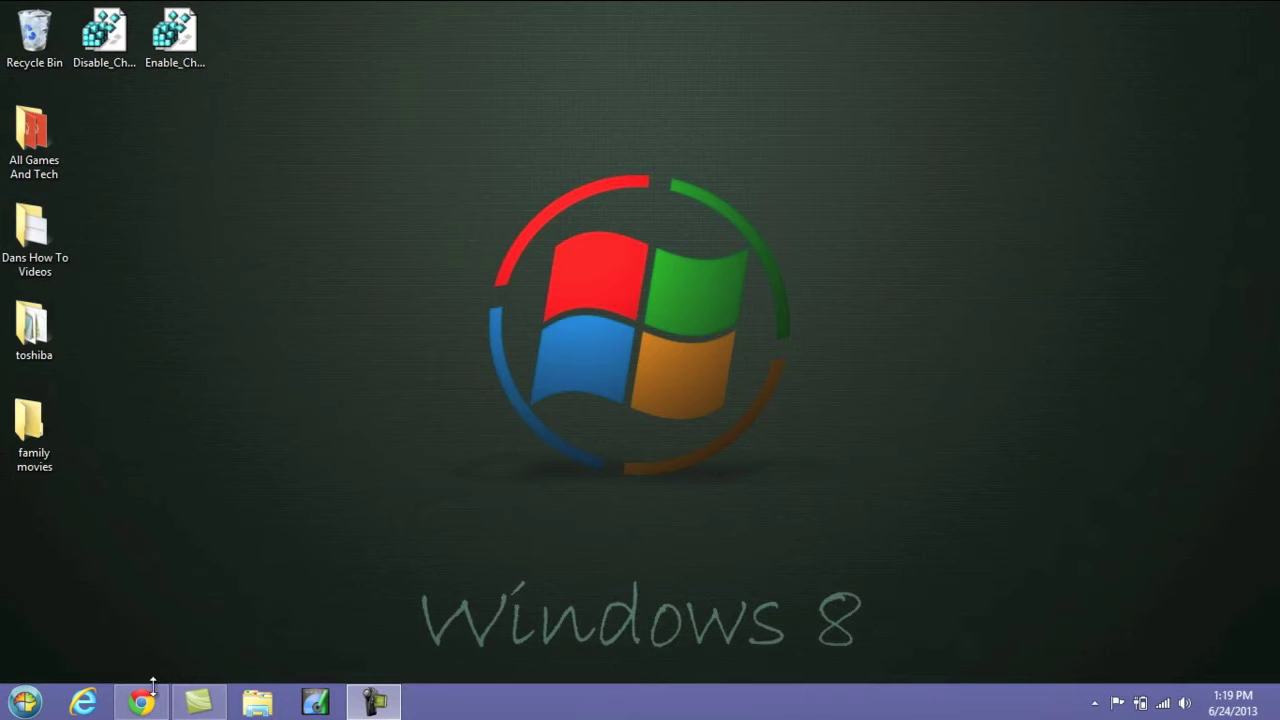
left_click(143, 700)
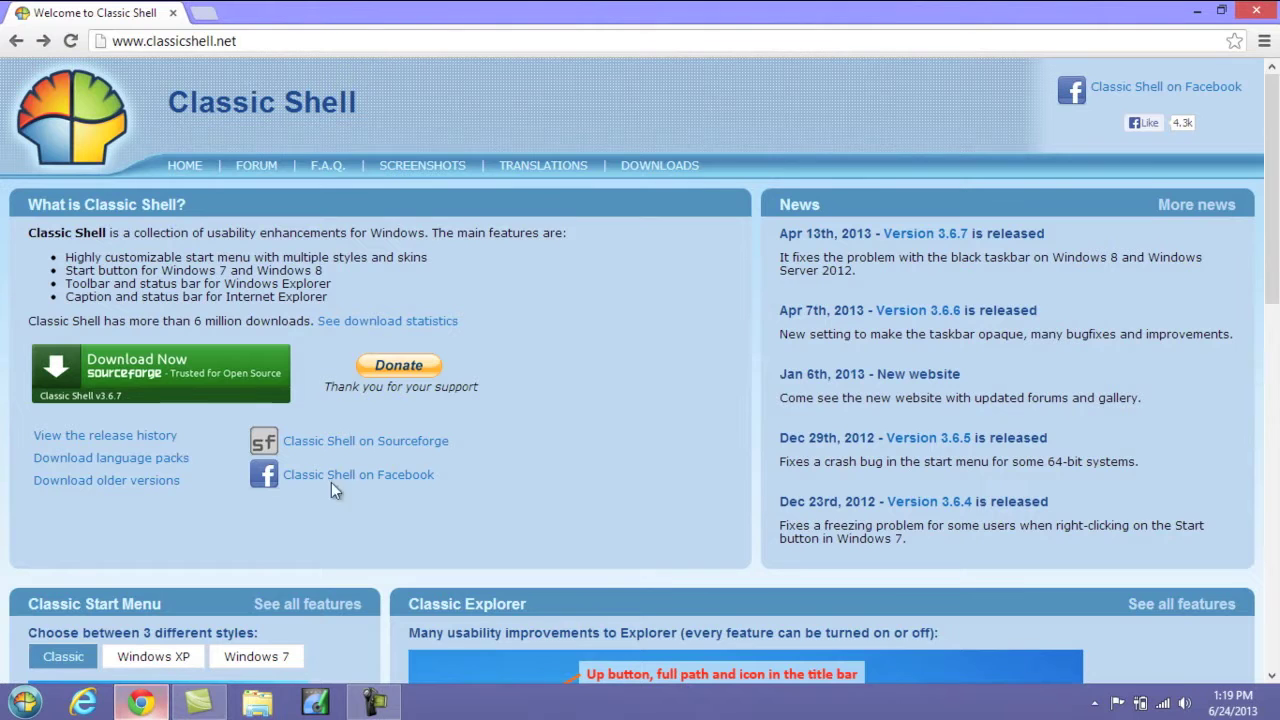
left_click(26, 704)
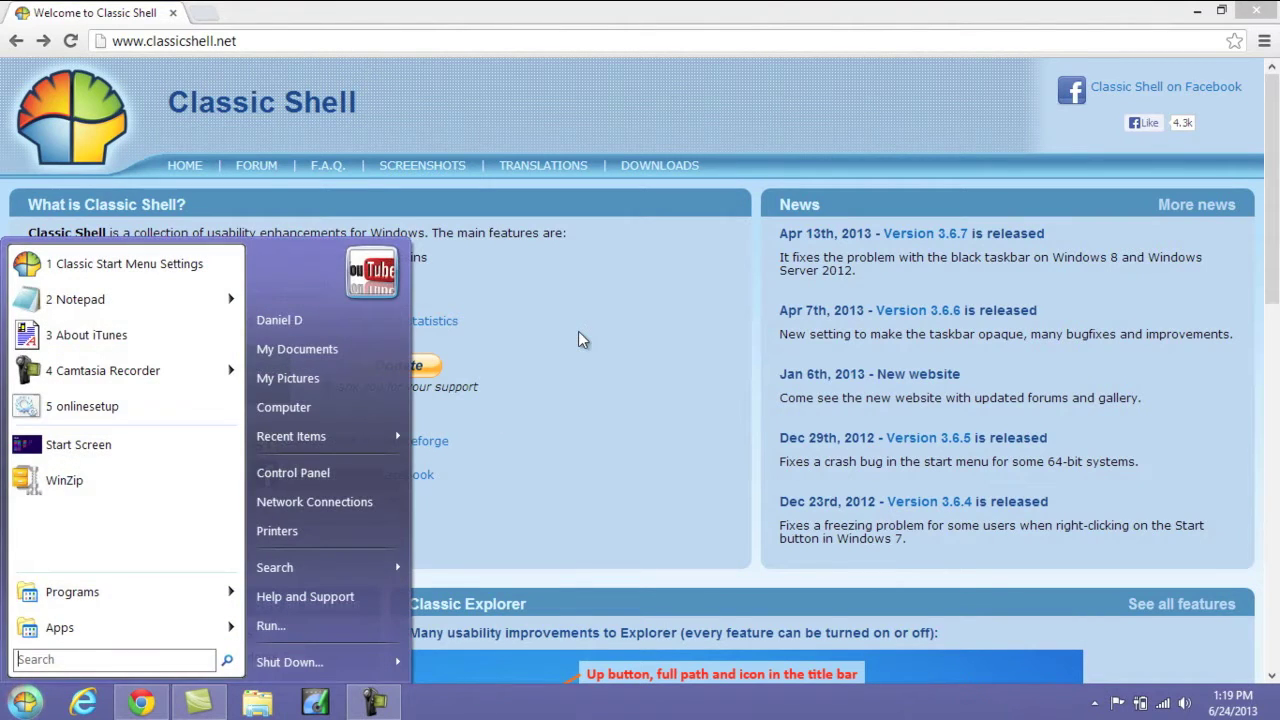
left_click(578, 331)
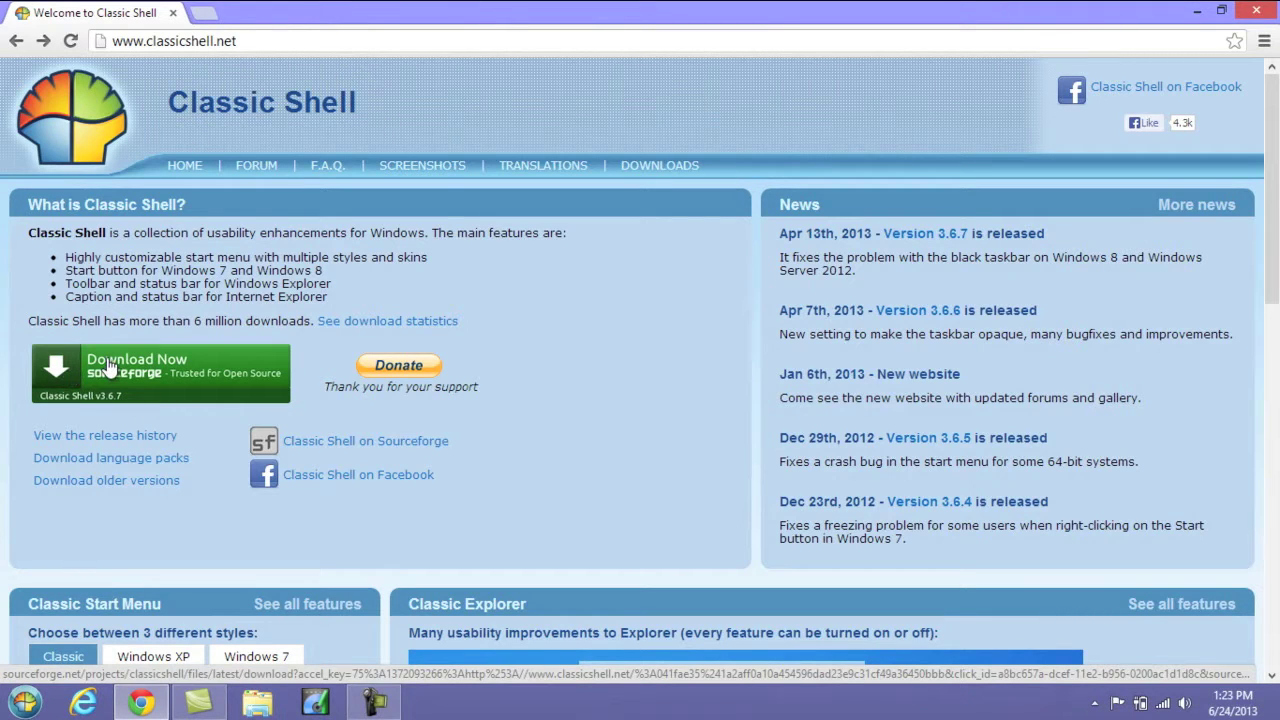
left_click(110, 368)
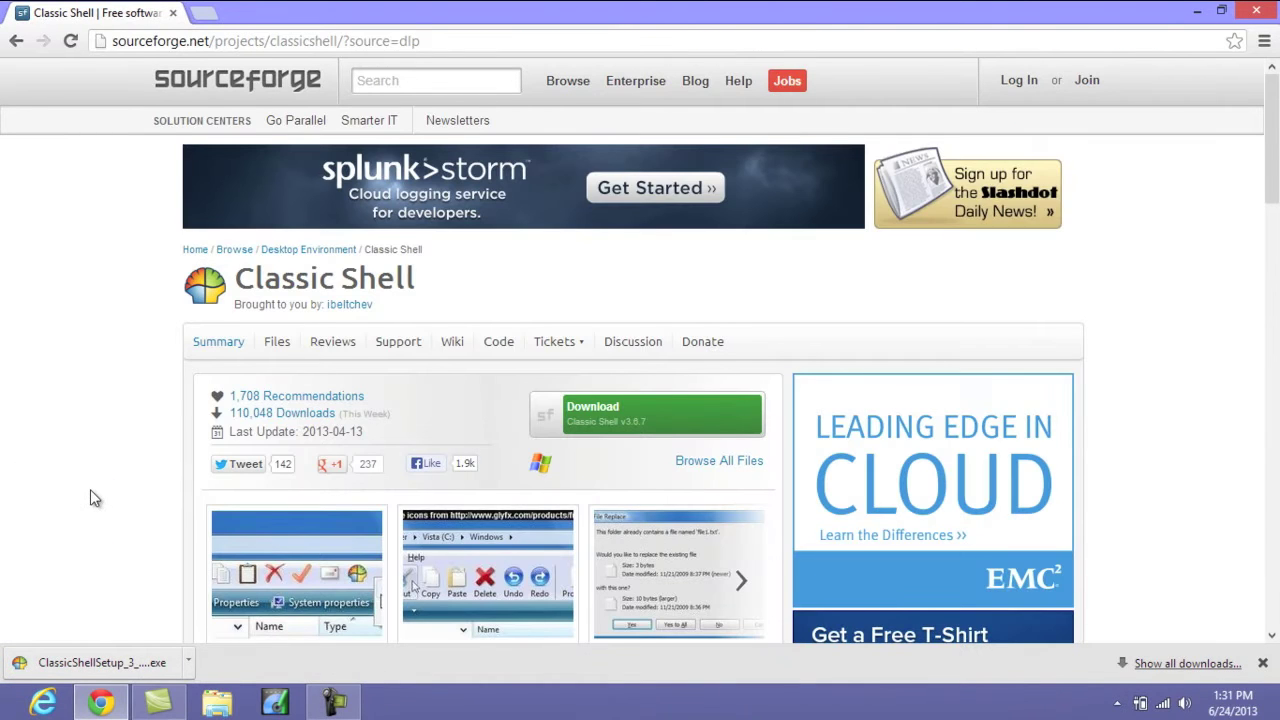
Launch ClassicShellSetup_3_6_7 from the Downloads folder in File Explorer and minimize the browser and folder windows behind the wizard
left_click(224, 705)
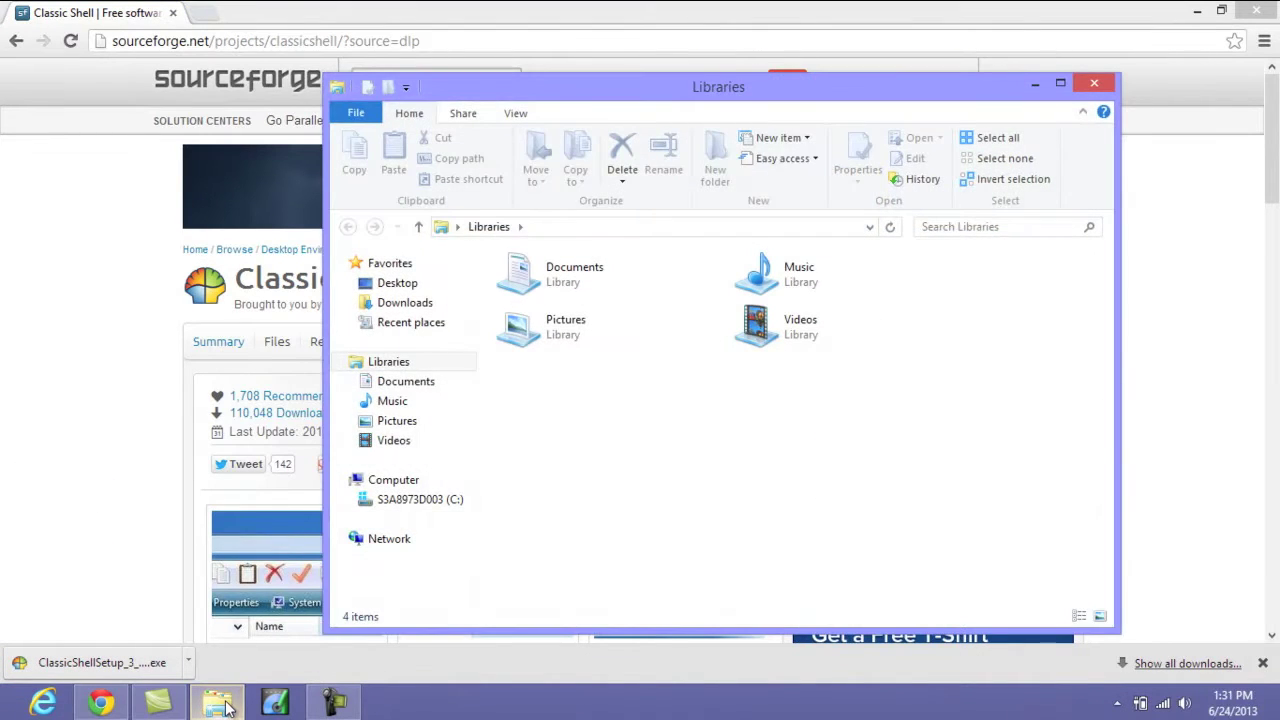
left_click(410, 305)
left_click(561, 289)
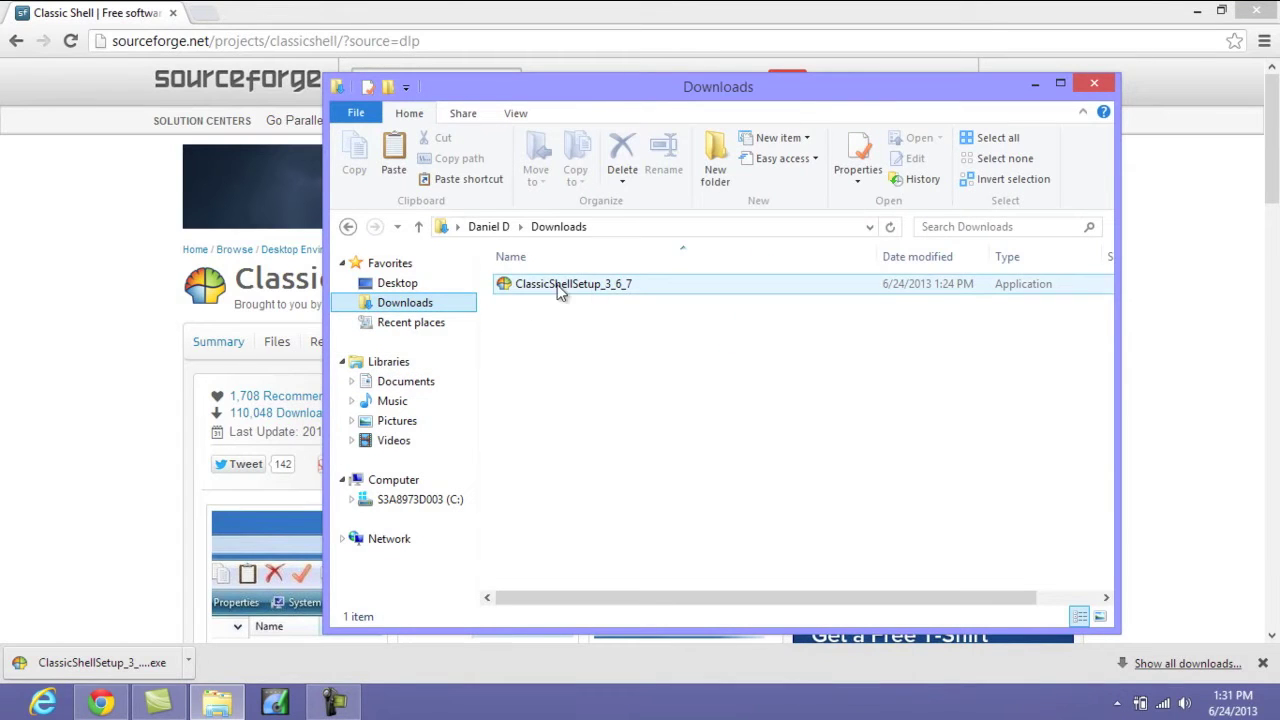
double_click(568, 290)
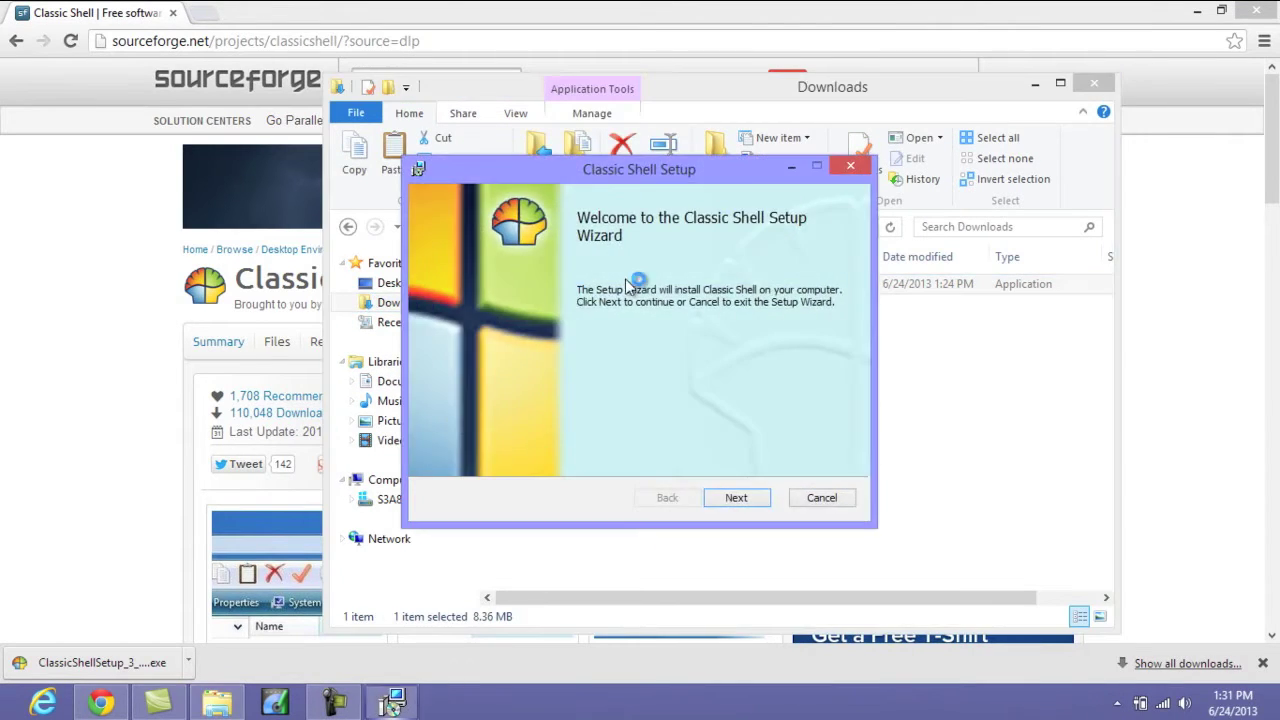
left_click(1197, 10)
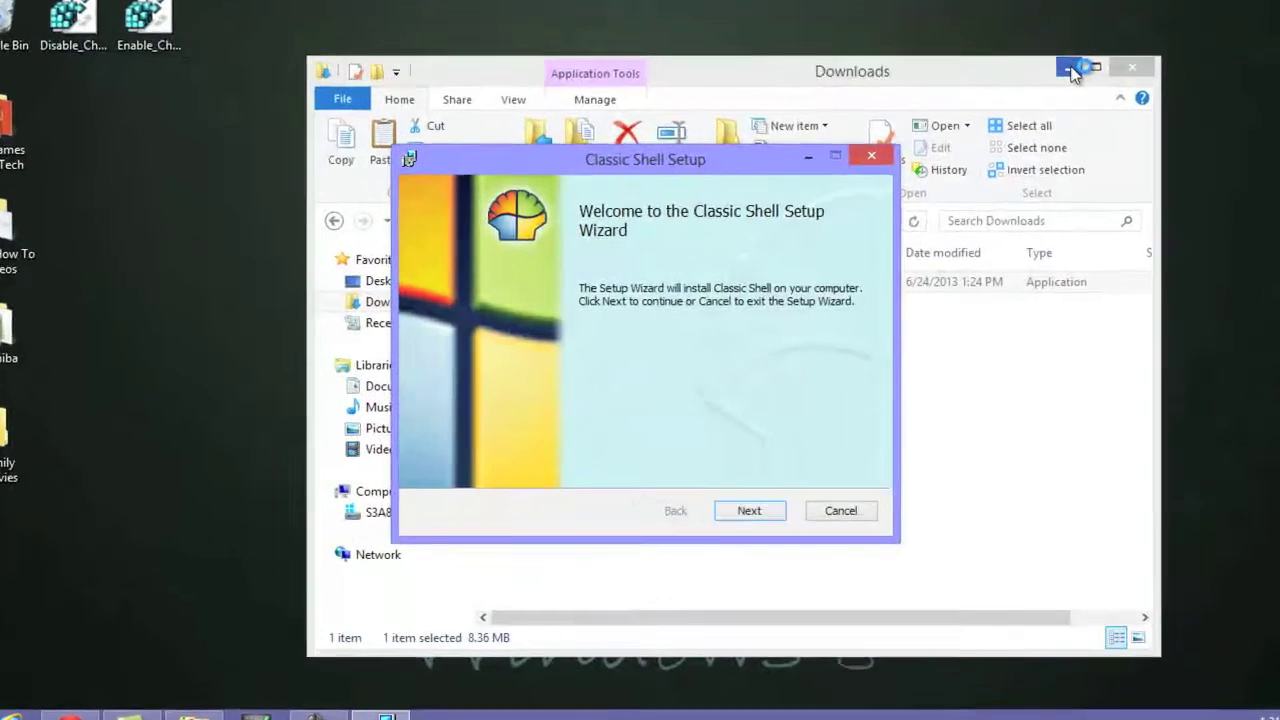
left_click(1034, 83)
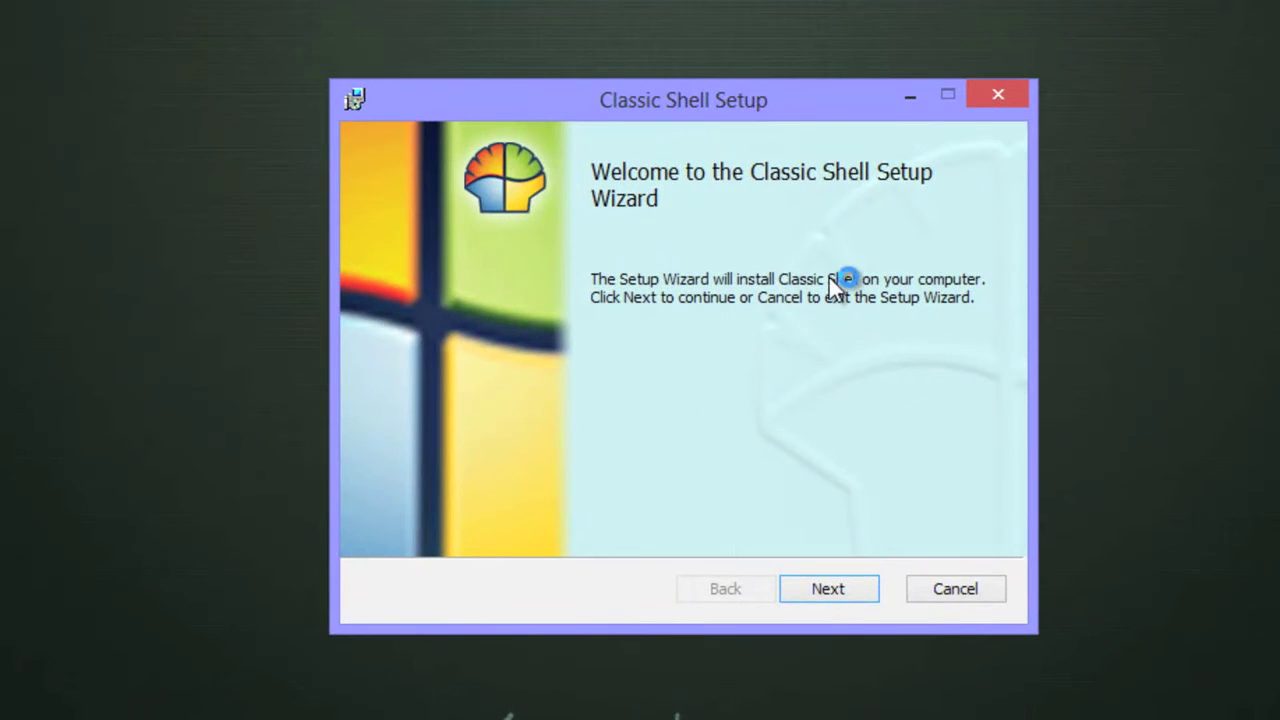
Install Classic Shell with the license terms accepted and the default features and location, finishing without viewing the Readme file
left_click(826, 592)
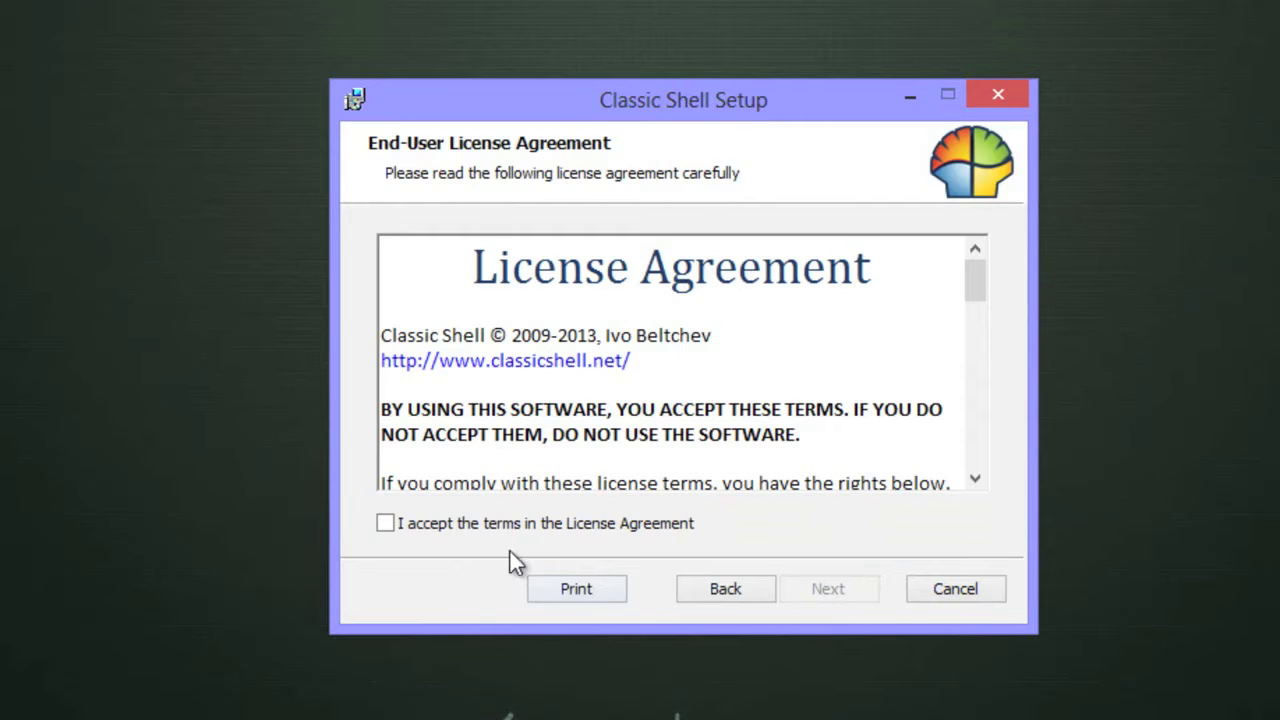
left_click(512, 523)
left_click(850, 591)
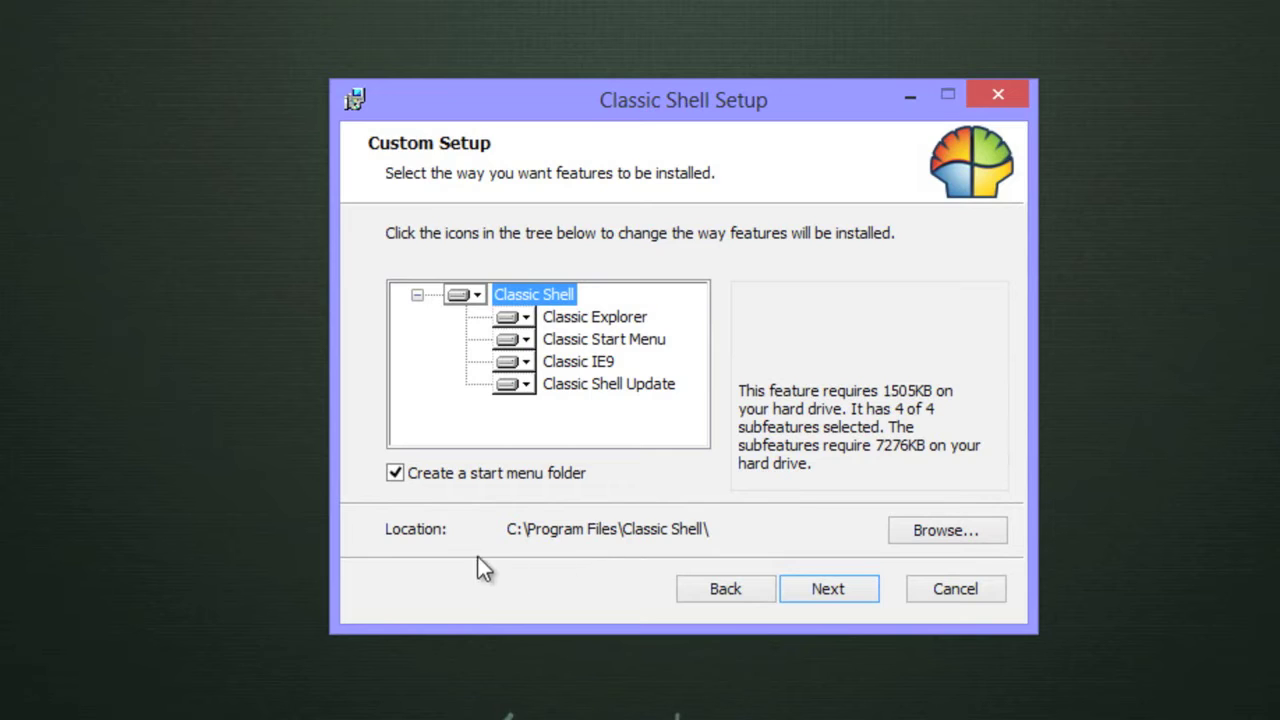
left_click(832, 596)
left_click(832, 596)
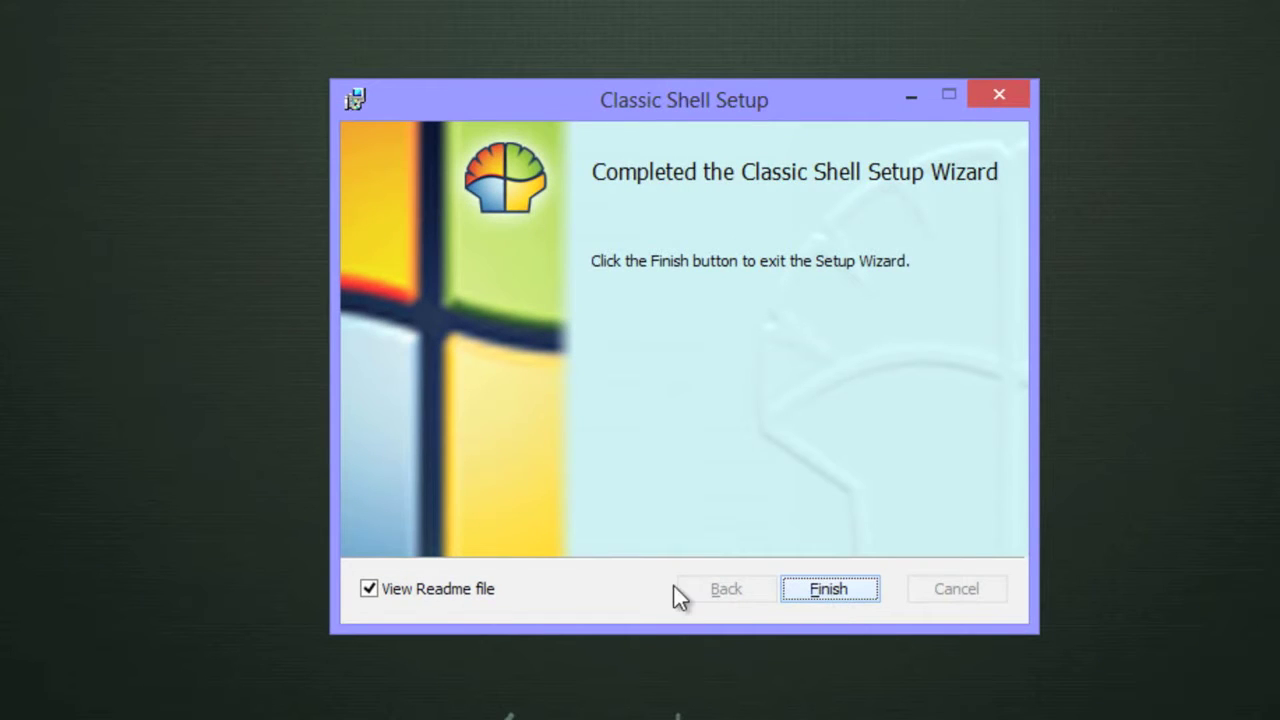
left_click(369, 589)
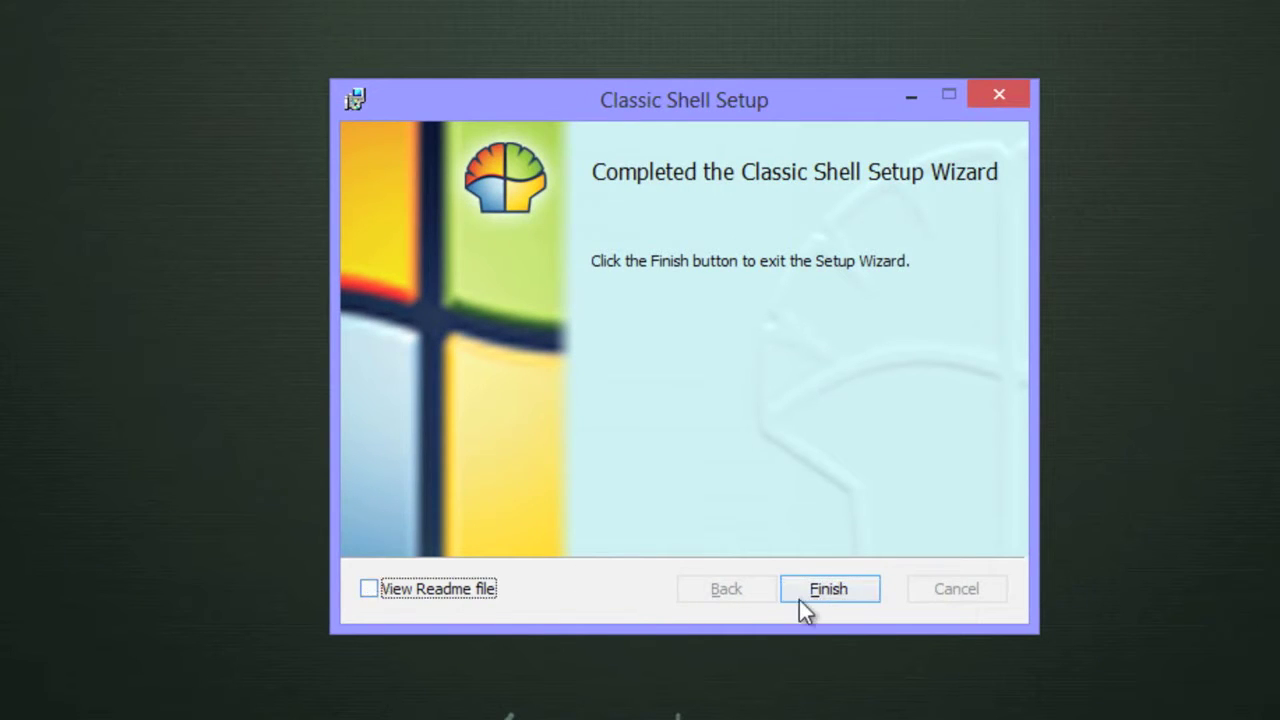
left_click(827, 592)
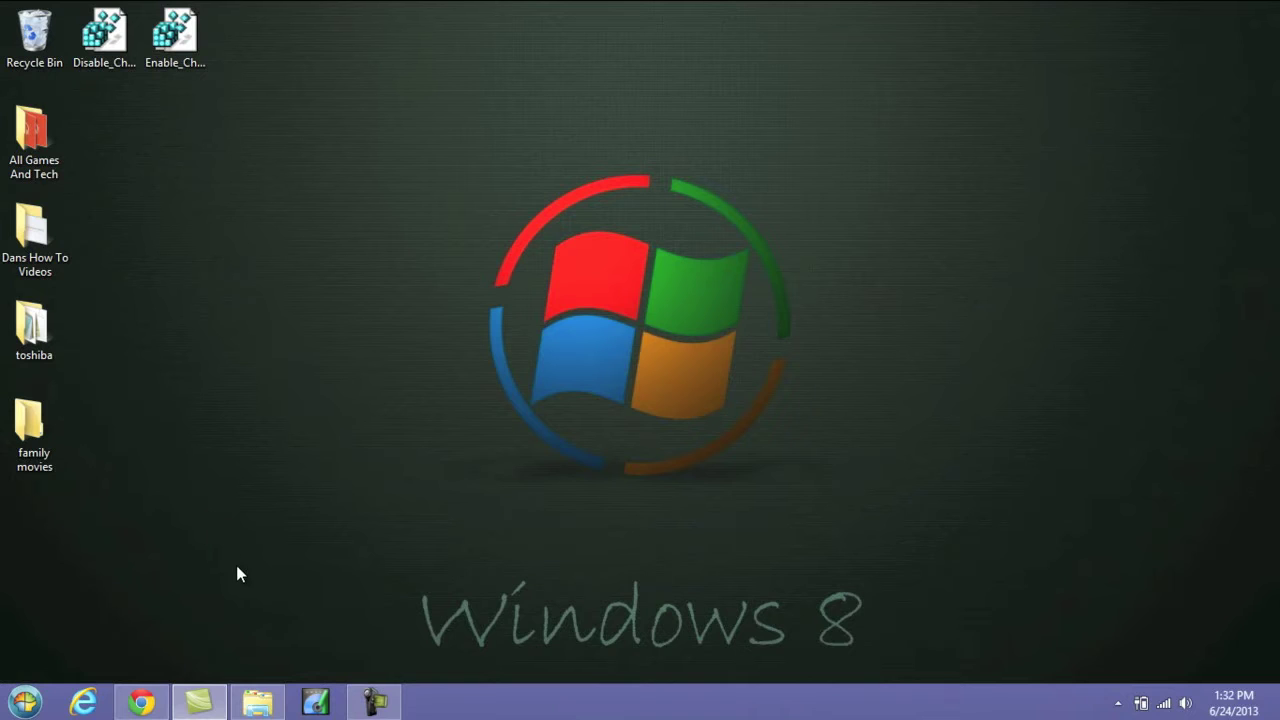
Open the Start Menu Settings shortcut from C:\Program Files\Classic Shell in File Explorer
left_click(260, 706)
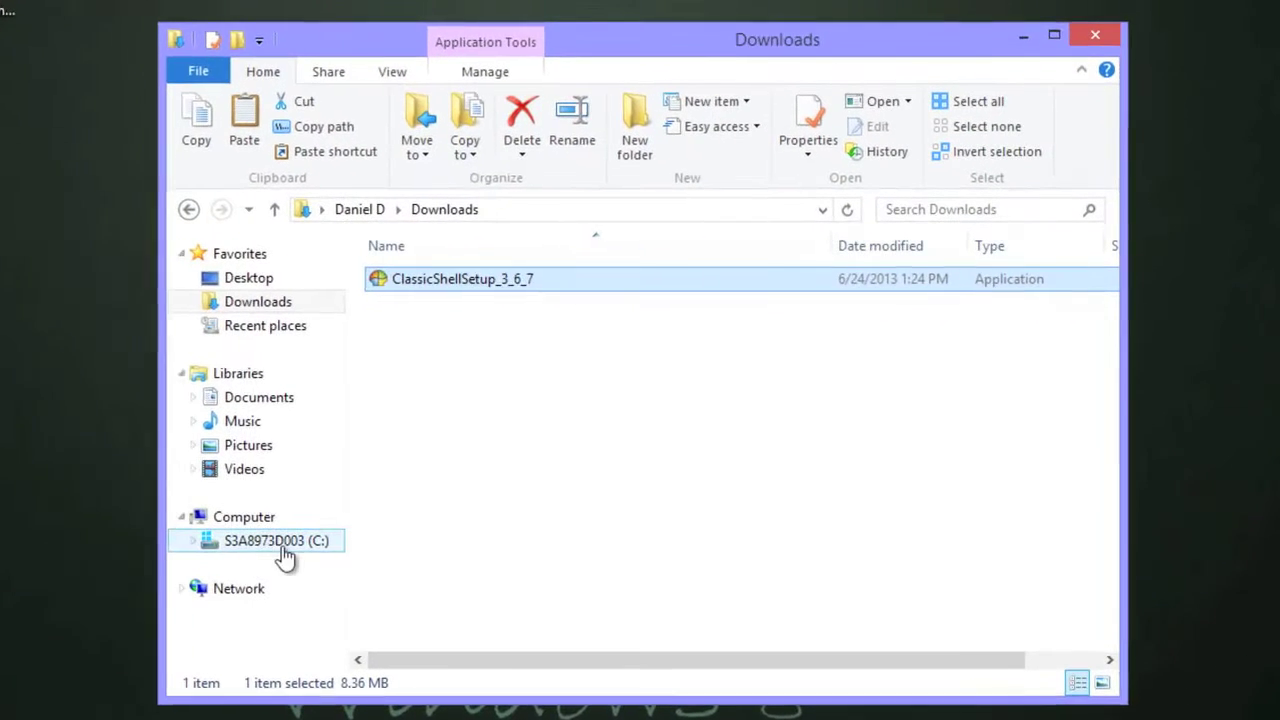
left_click(290, 548)
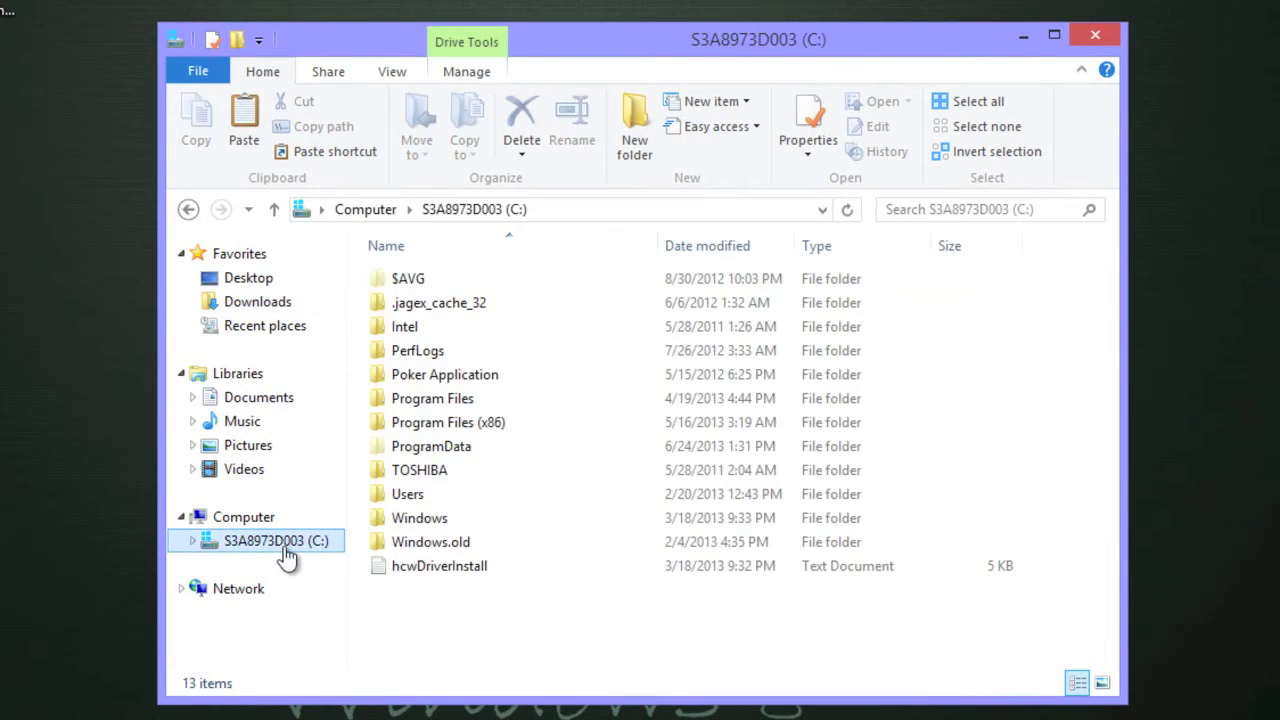
double_click(432, 400)
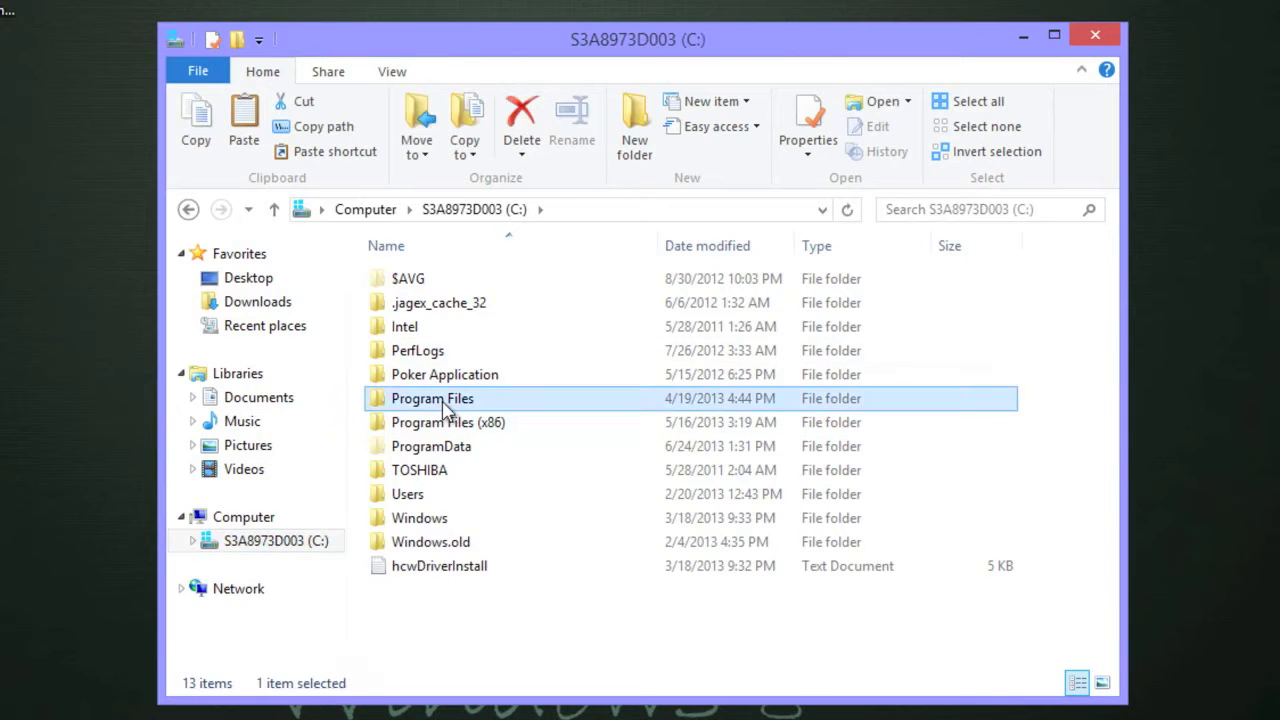
double_click(430, 304)
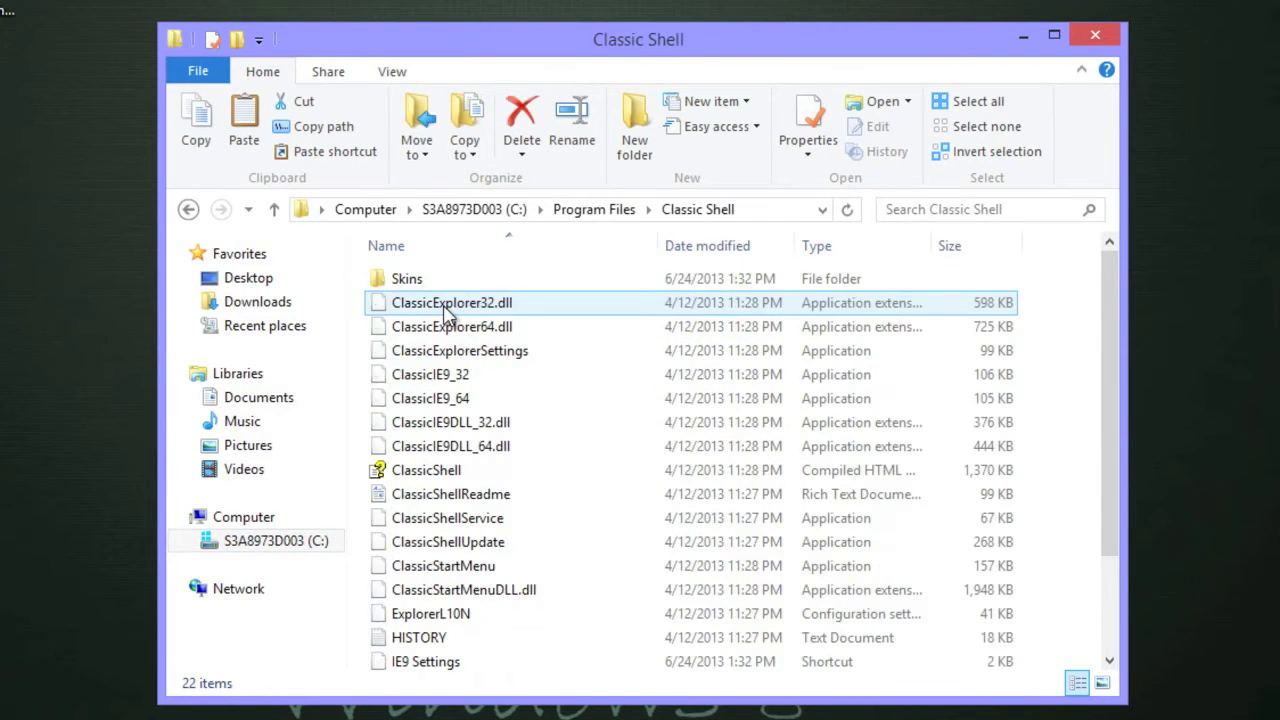
scroll(675, 370, "down", 2)
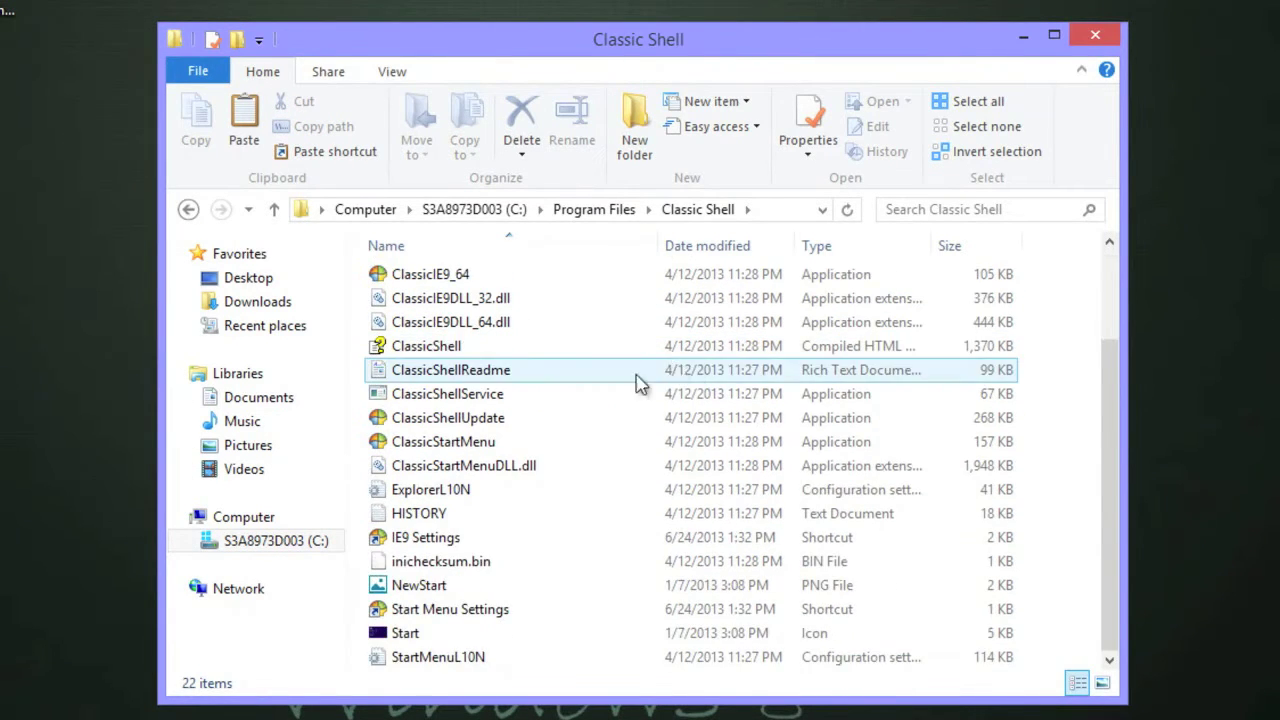
left_click(412, 610)
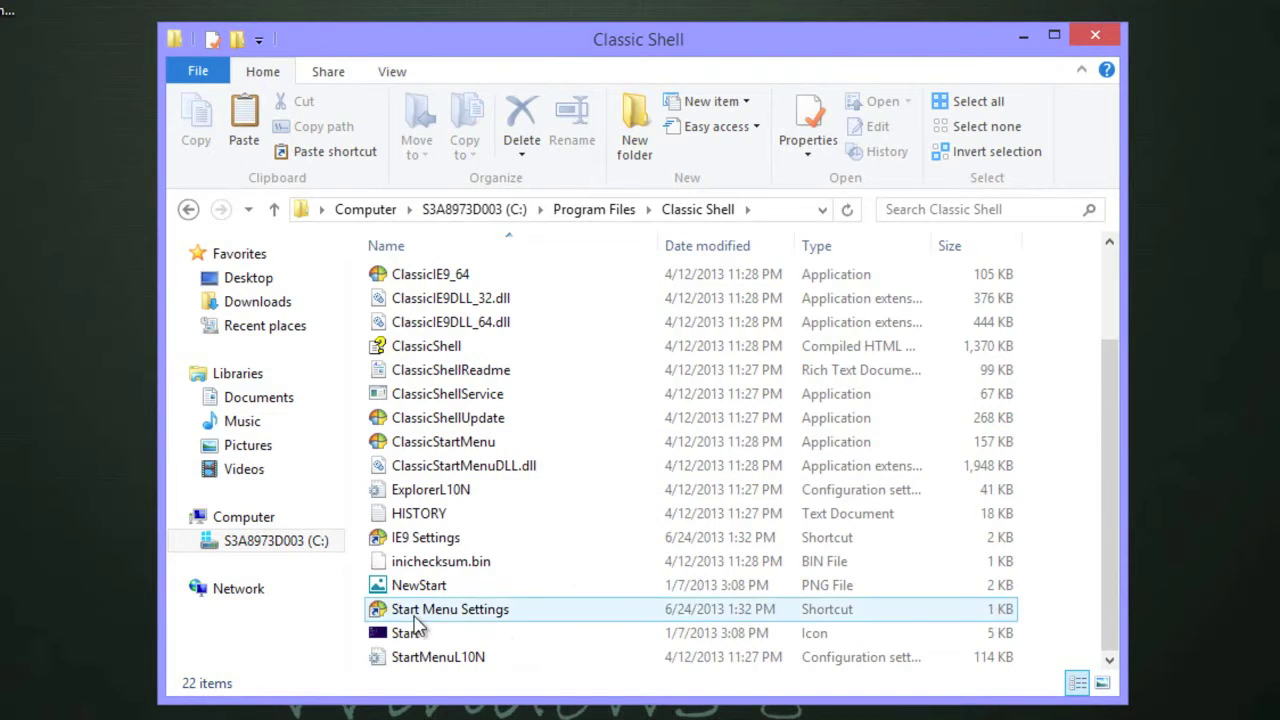
double_click(412, 620)
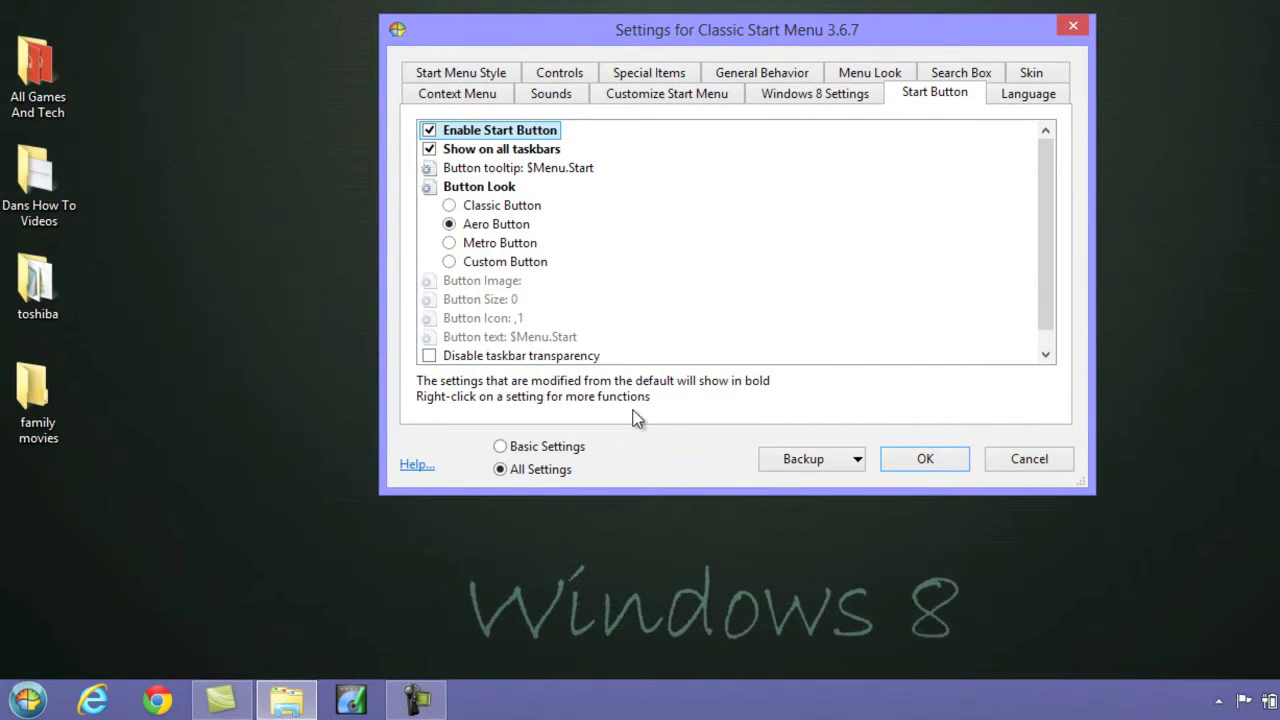
Turn off Enable Start Button under All Settings, save the change, and exit Classic Start Menu
left_click(505, 449)
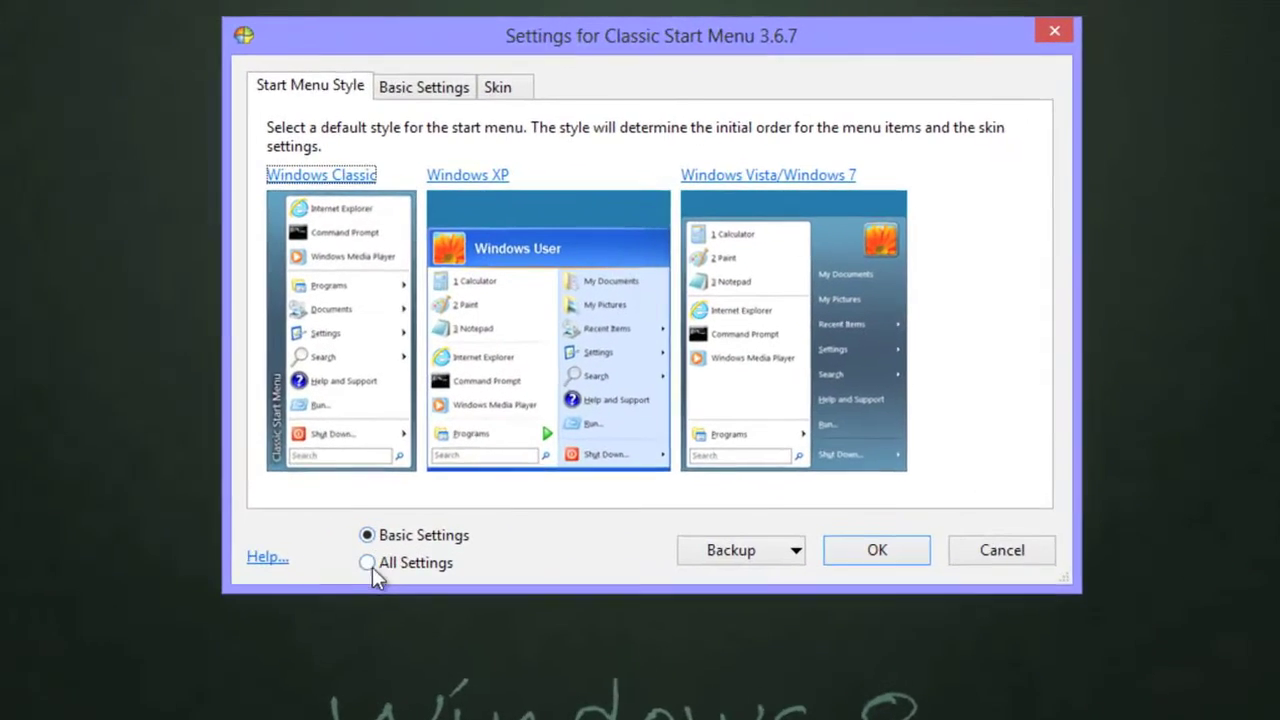
left_click(367, 565)
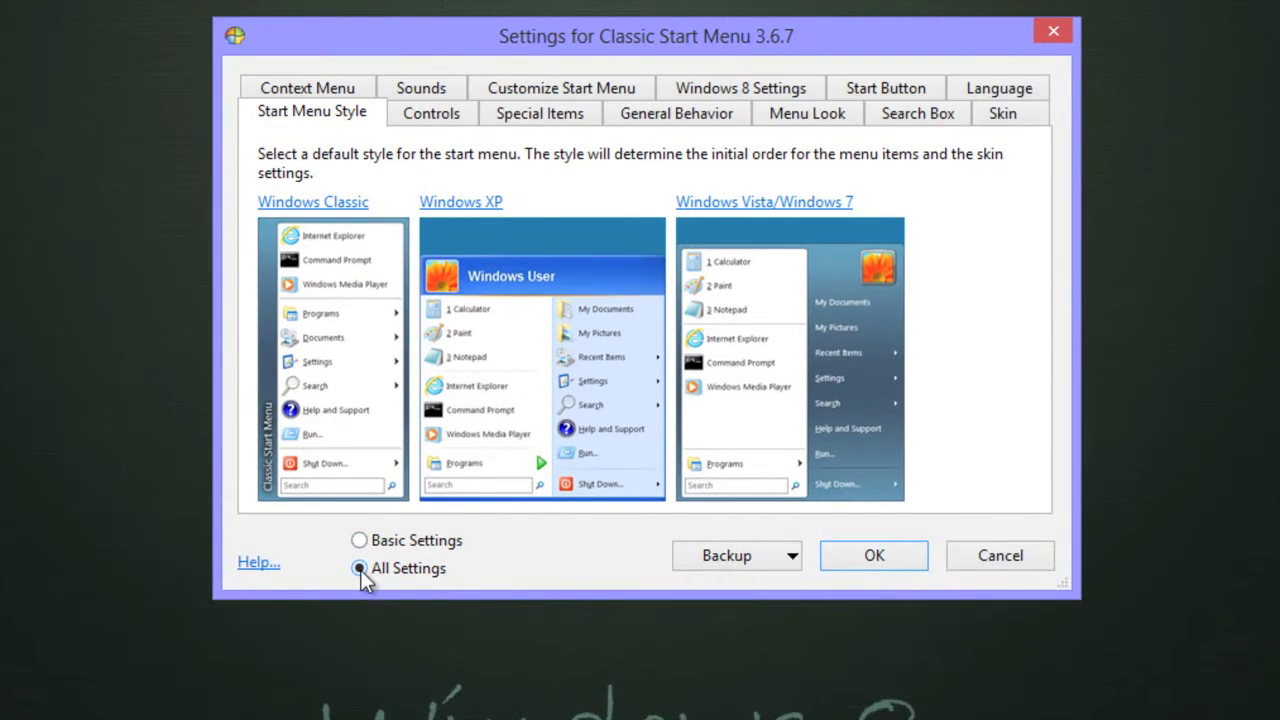
left_click(884, 92)
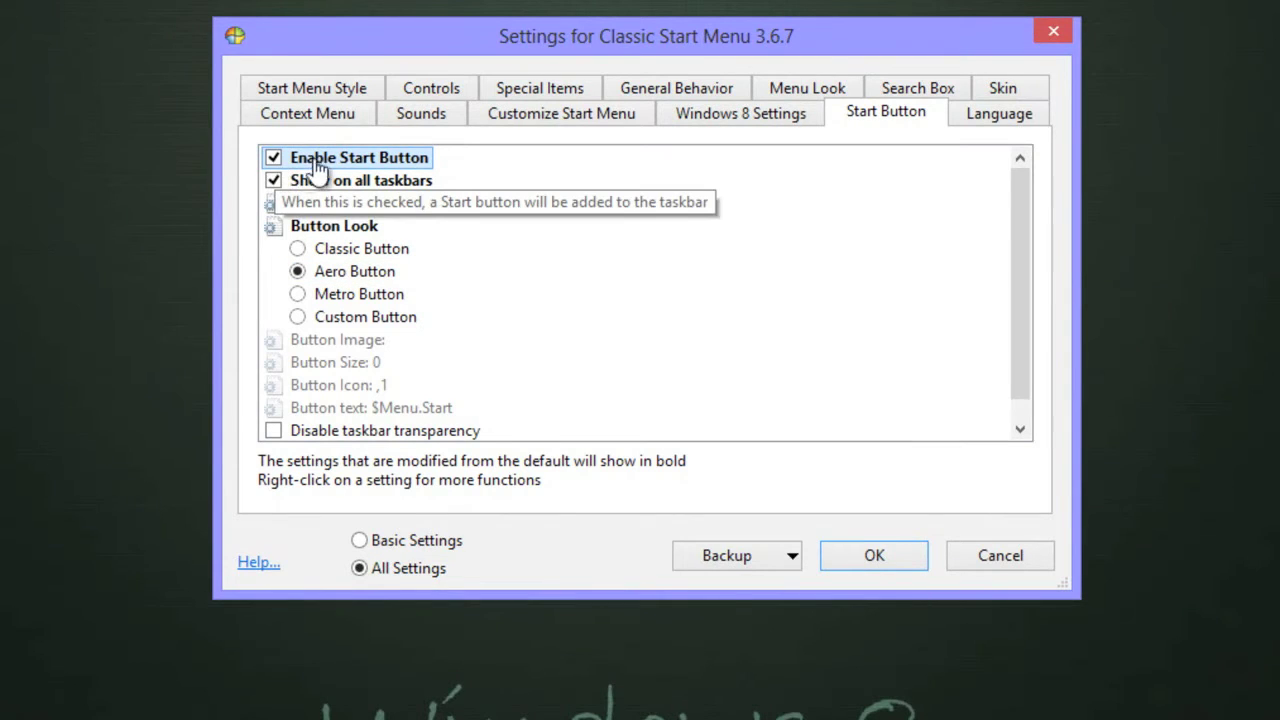
left_click(273, 158)
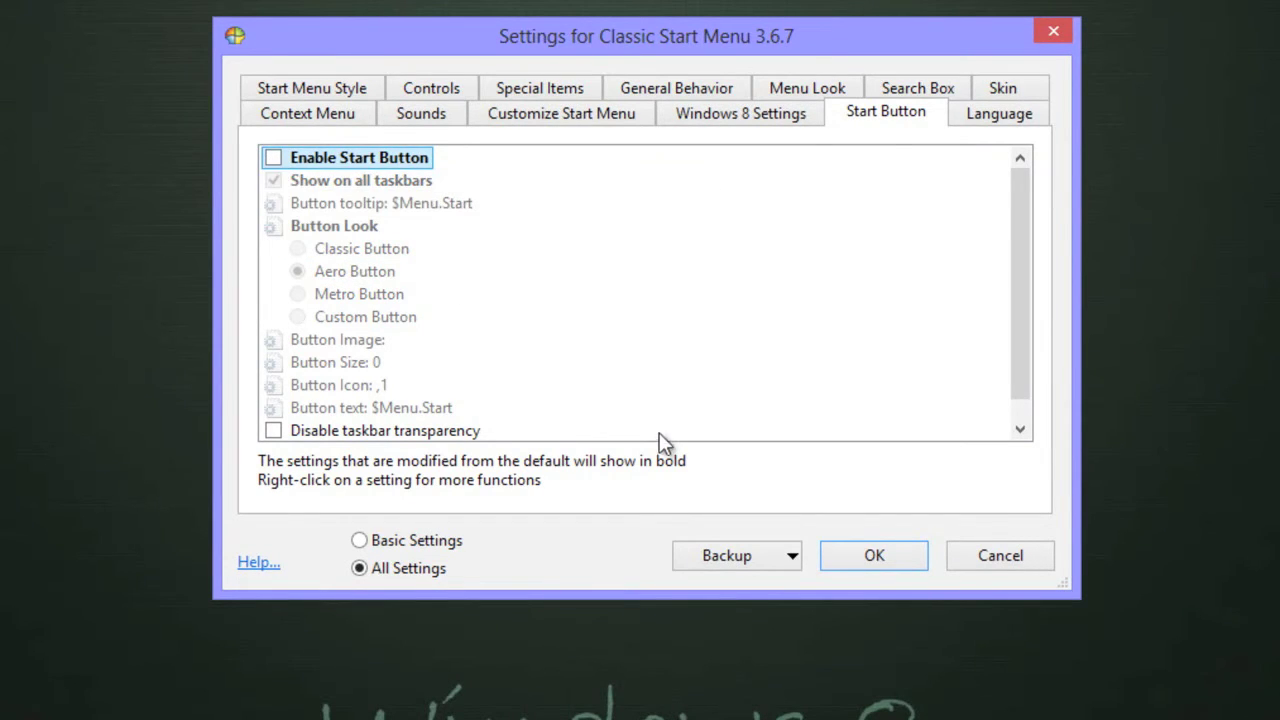
left_click(845, 554)
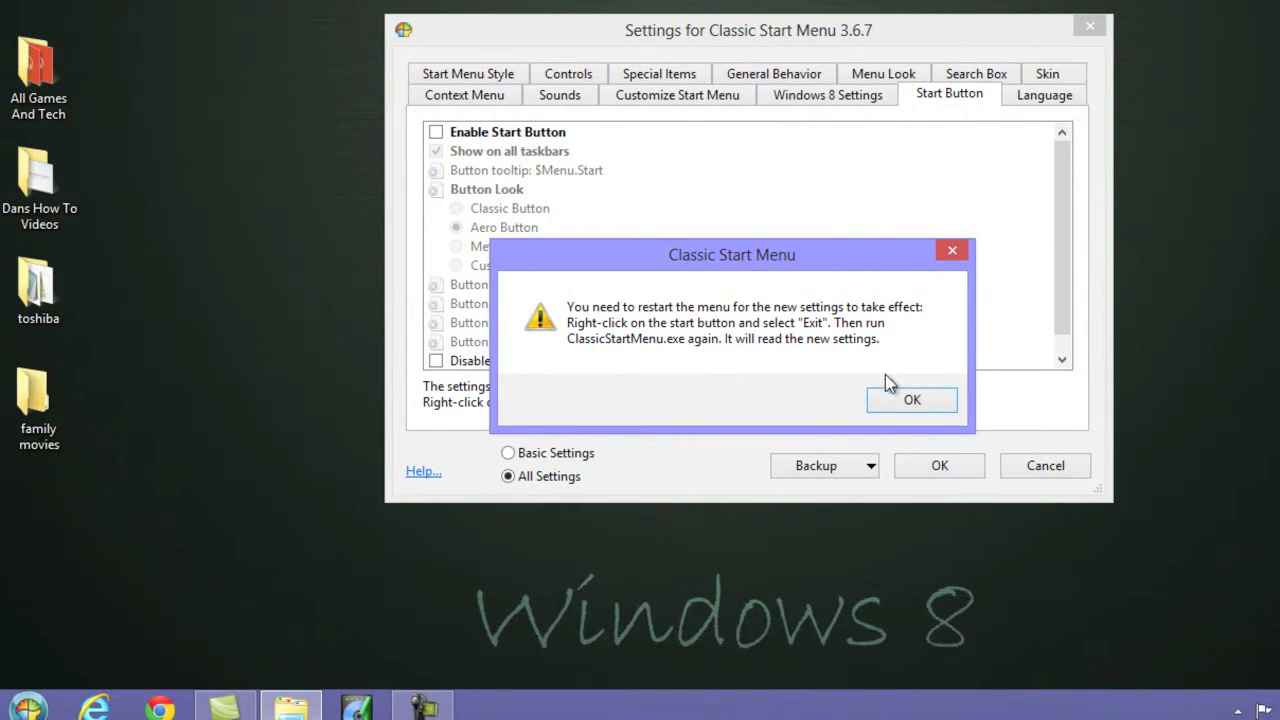
left_click(896, 404)
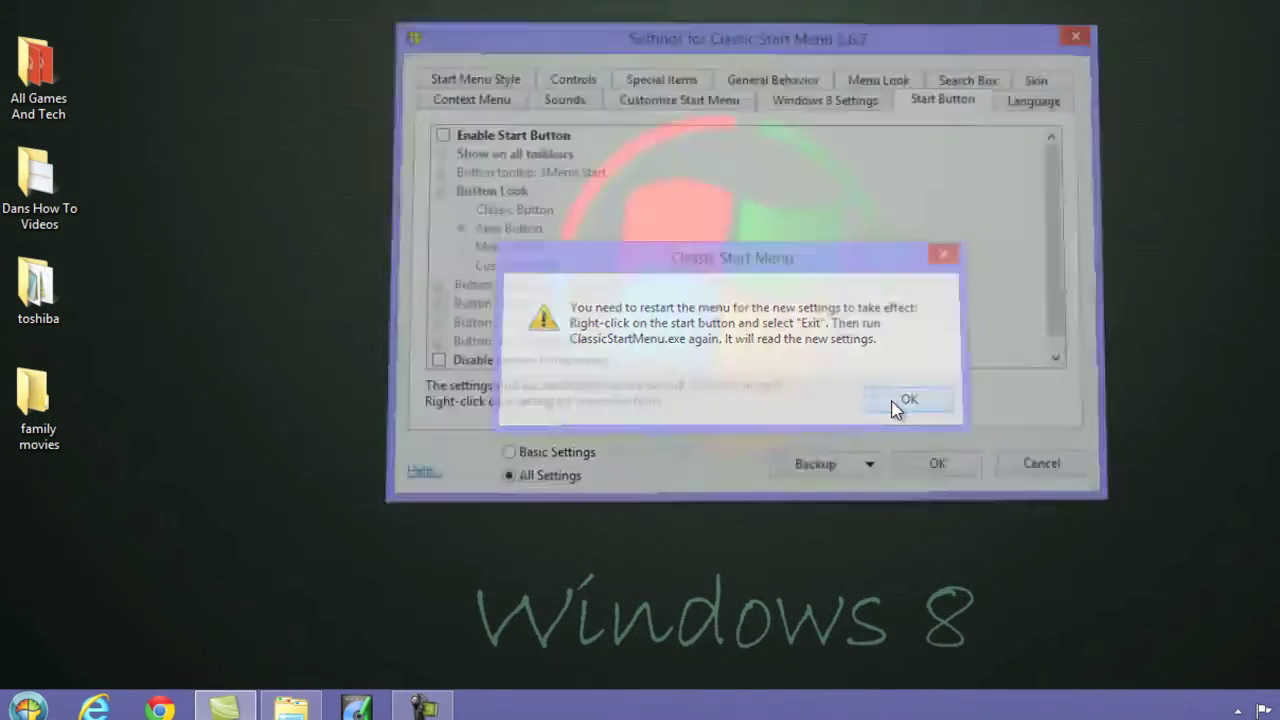
right_click(21, 709)
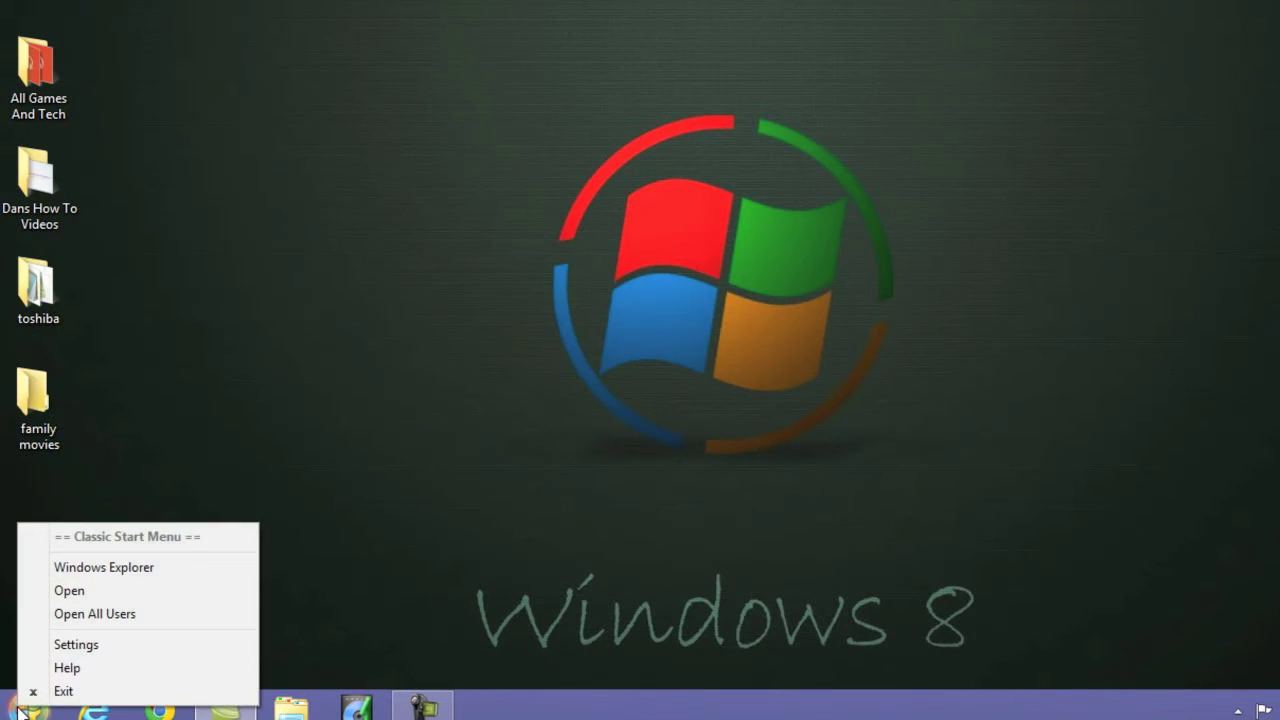
left_click(60, 690)
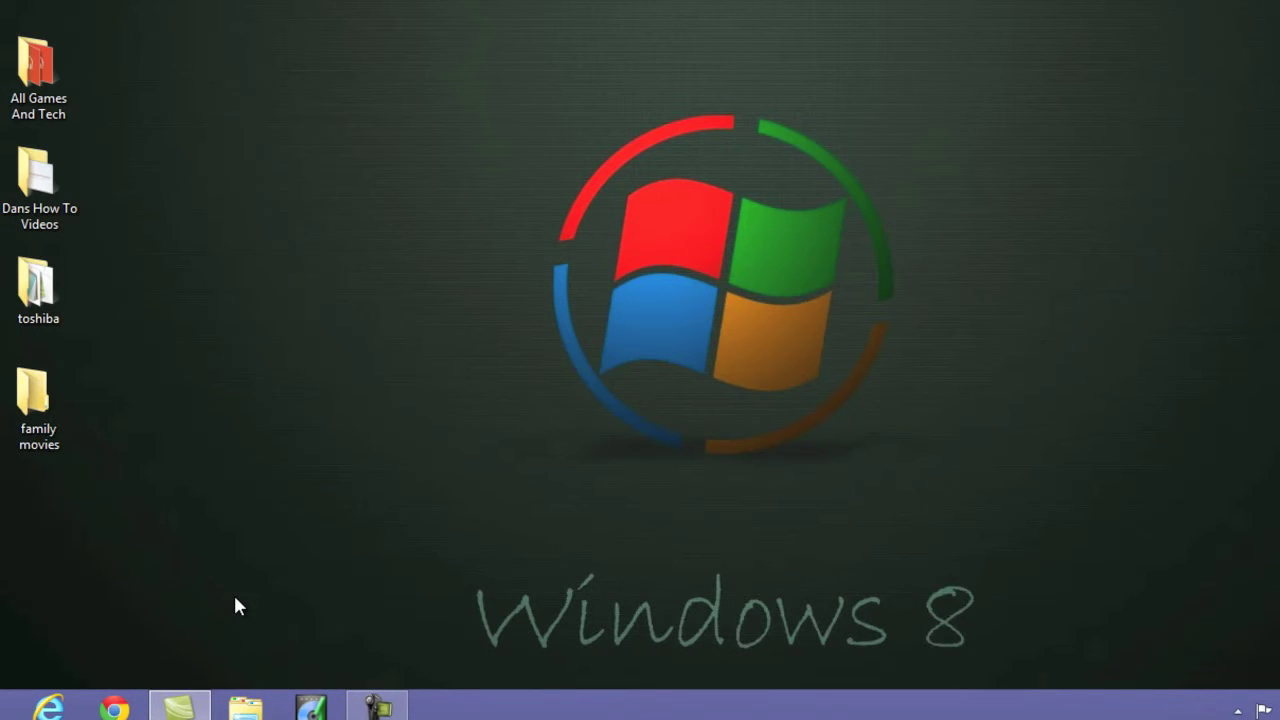
Reopen the Classic Start Menu settings from the Classic Shell program folder and close the folder window
left_click(243, 700)
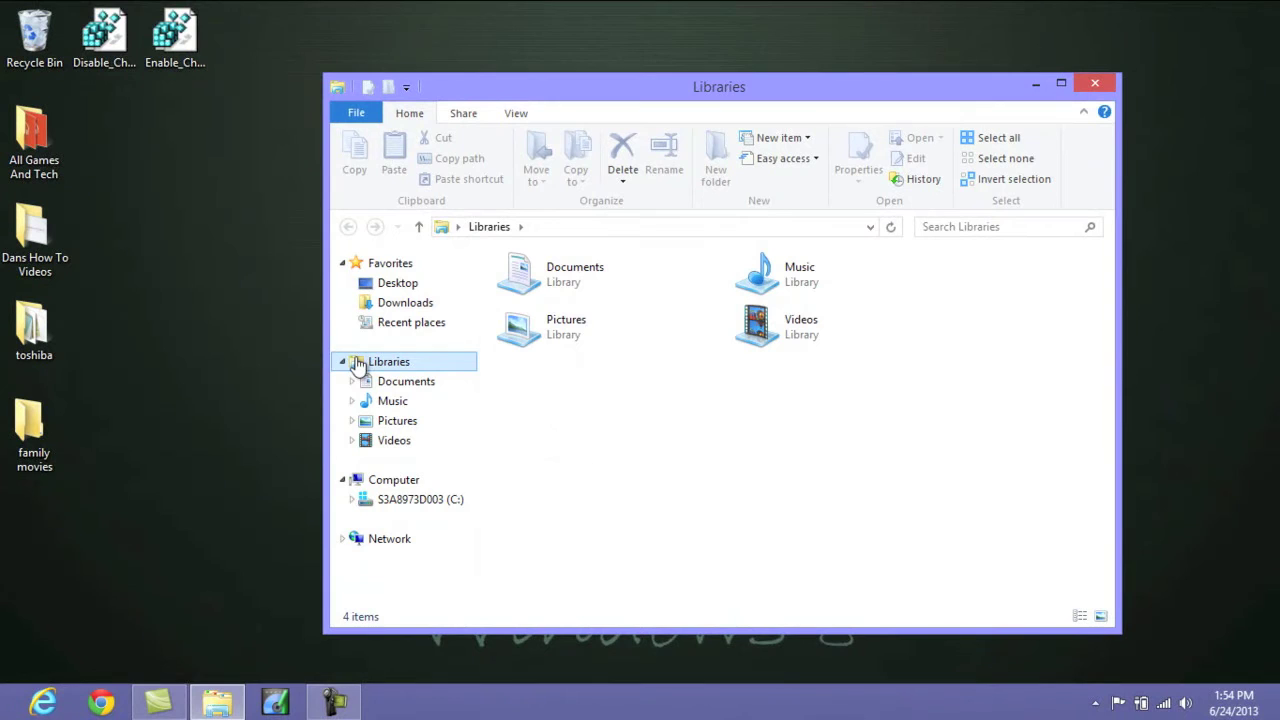
left_click(403, 499)
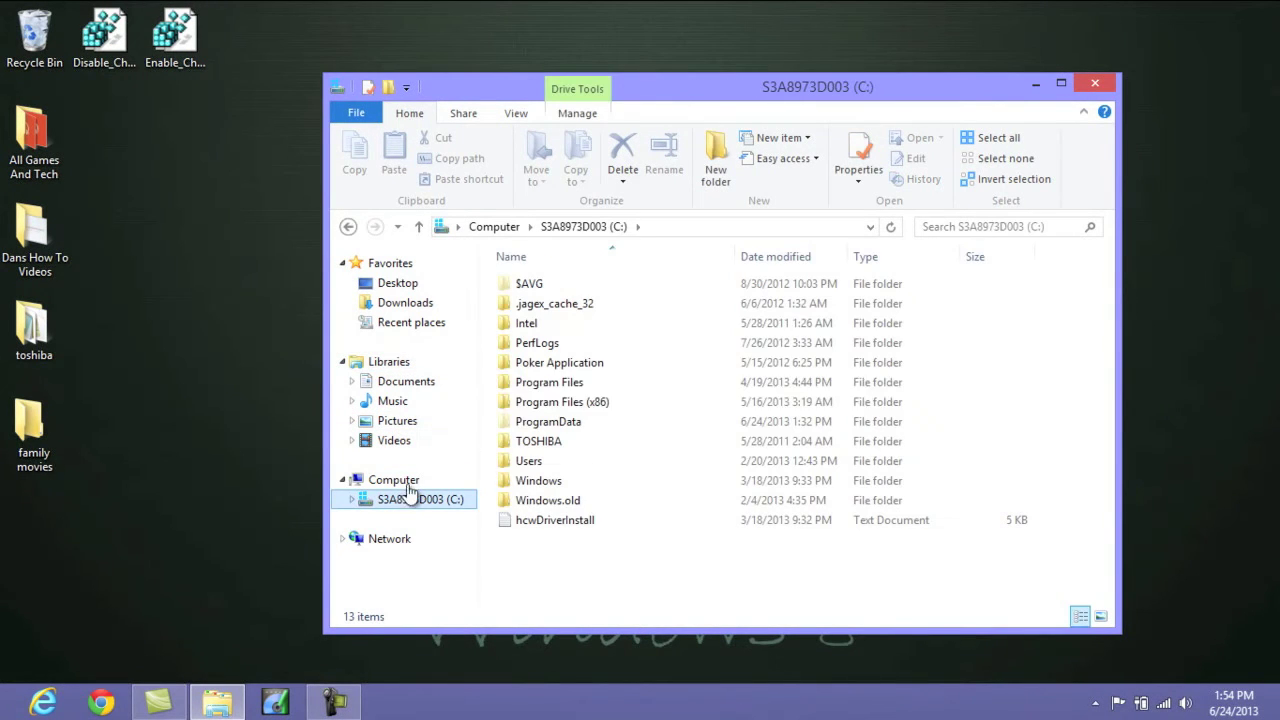
double_click(560, 384)
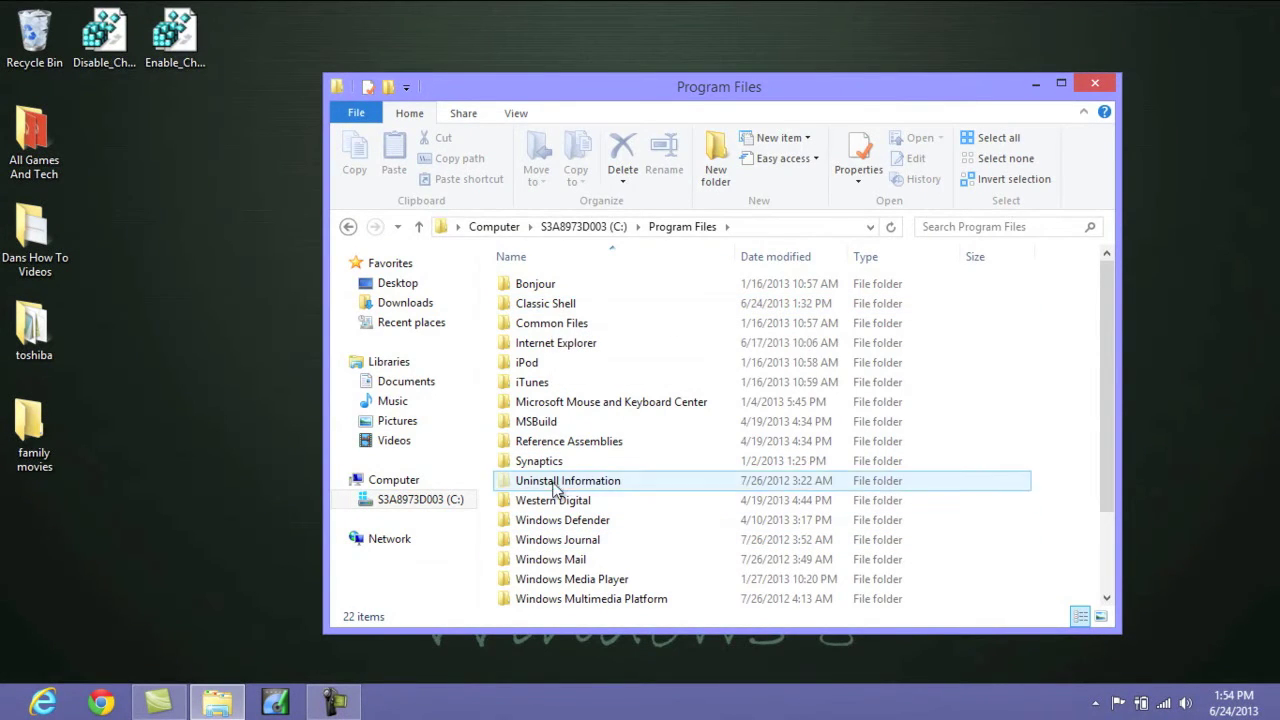
left_click(557, 309)
double_click(557, 309)
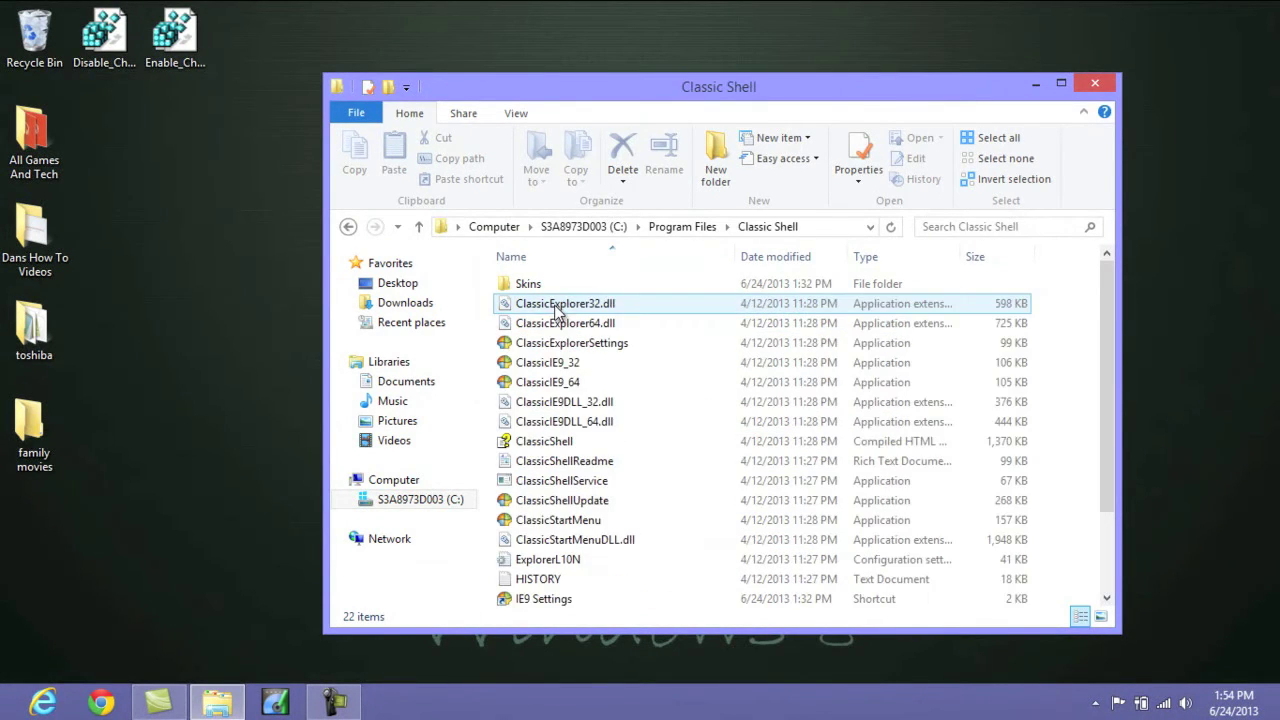
scroll(595, 365, "down", 2)
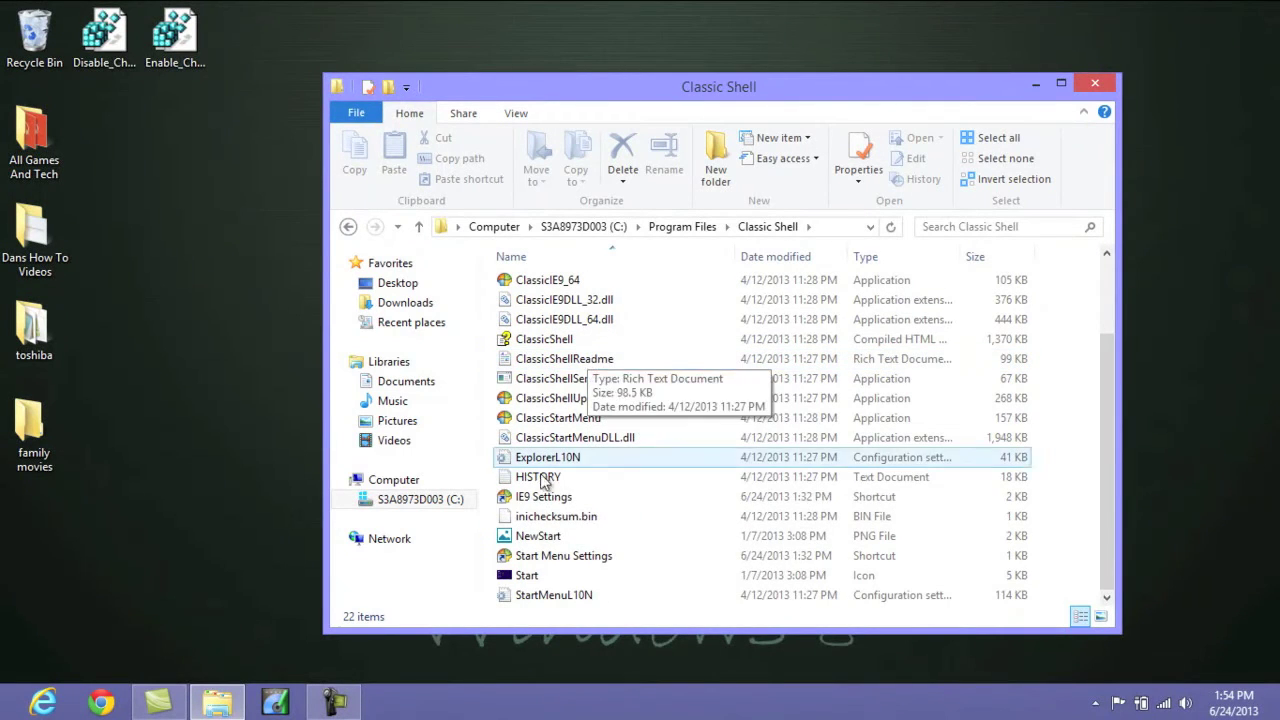
double_click(537, 560)
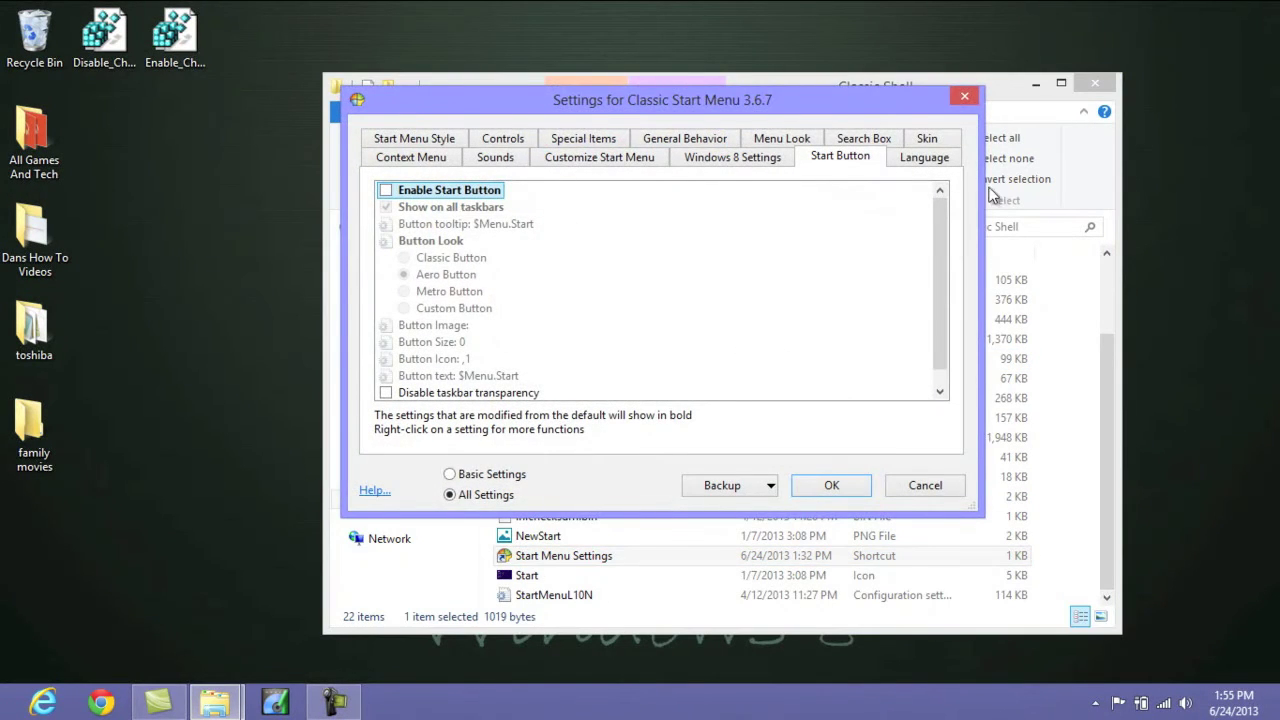
left_click(1097, 83)
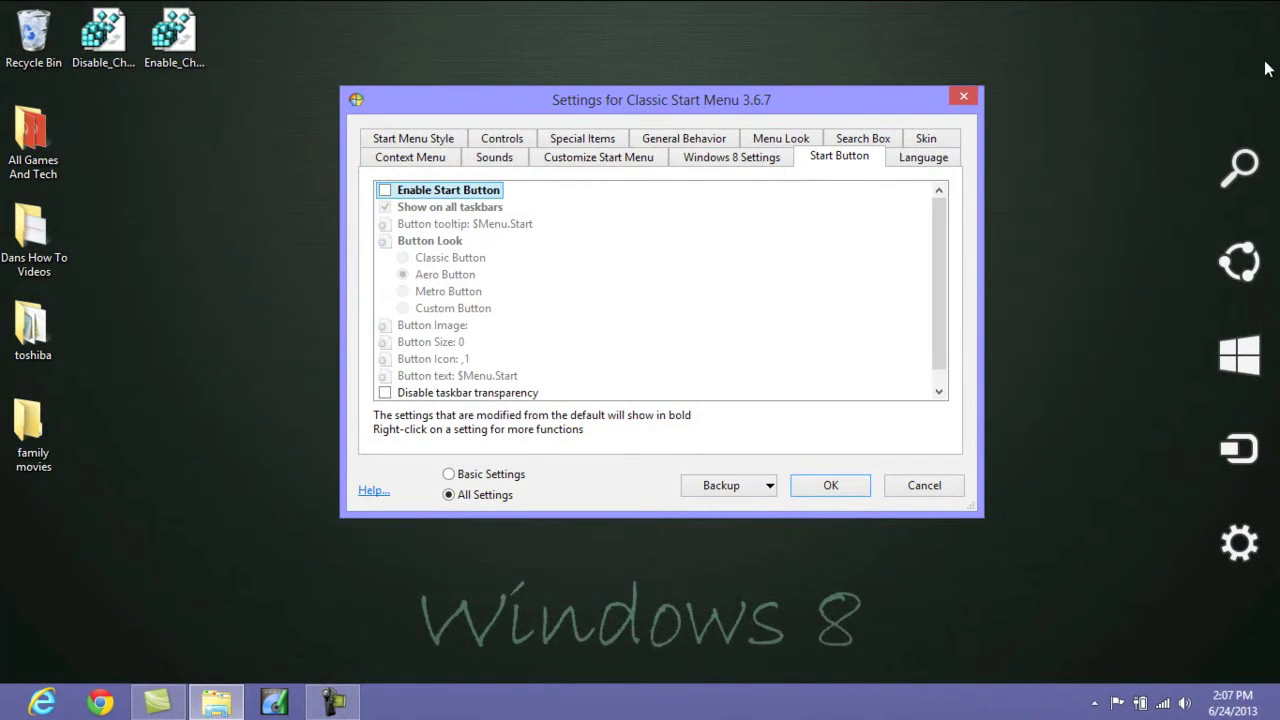
Set Disable active corners to All in the Windows 8 settings of Classic Start Menu
mouse_move(1272, 250)
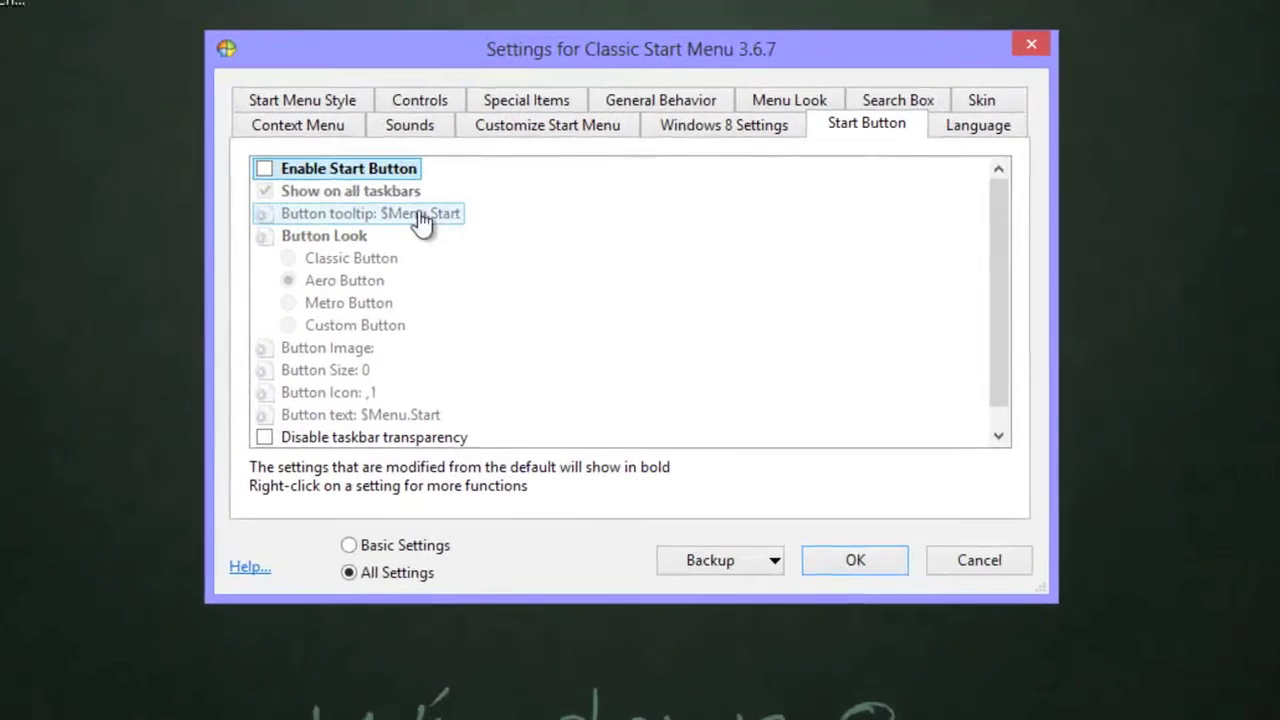
left_click(735, 127)
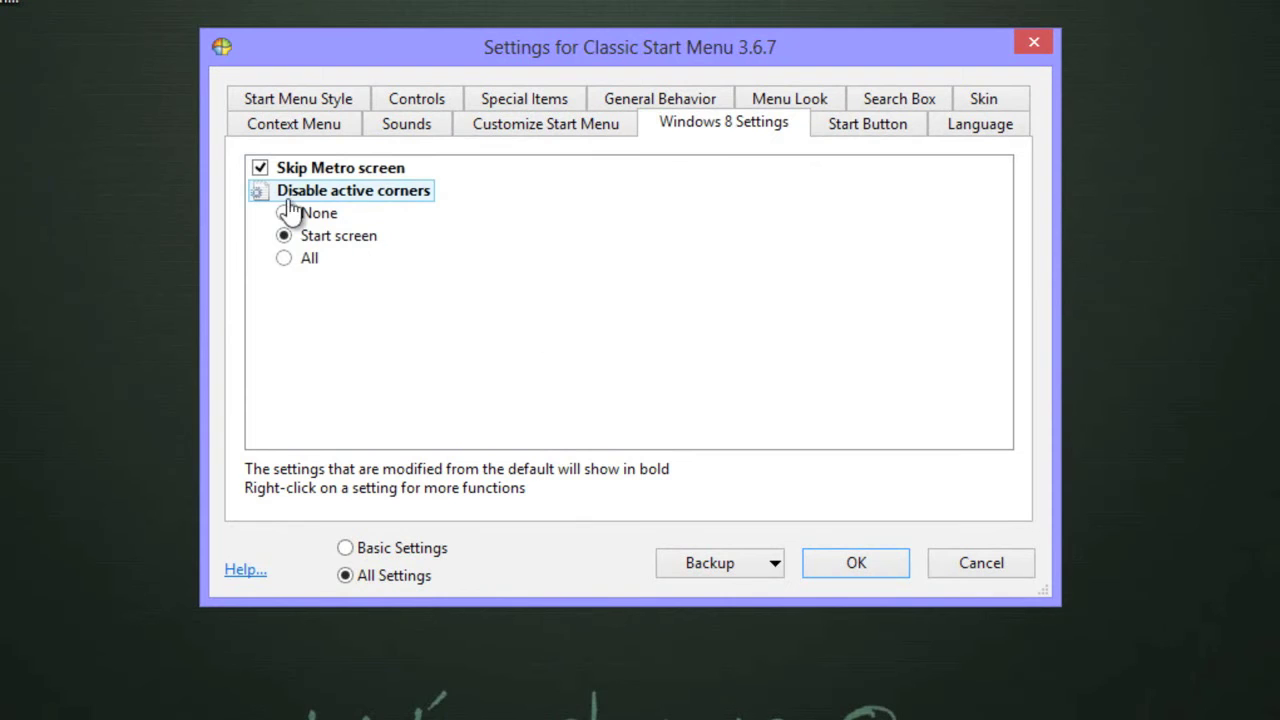
left_click(292, 258)
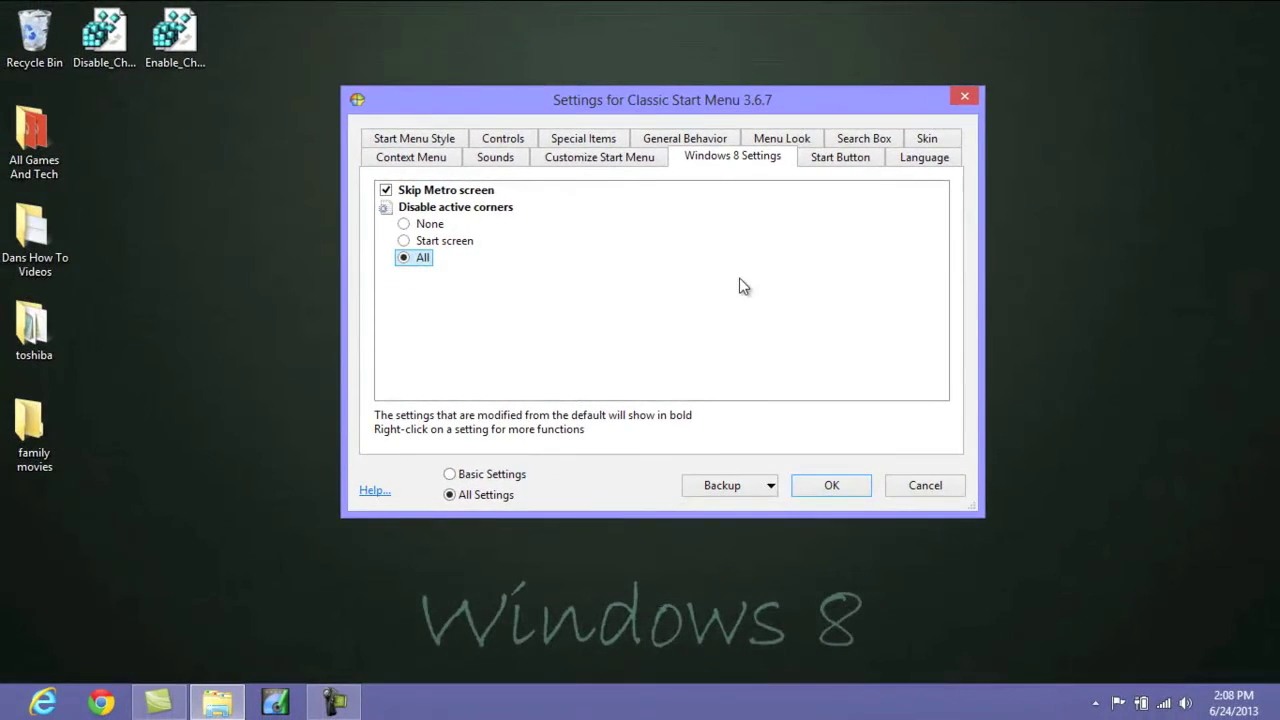